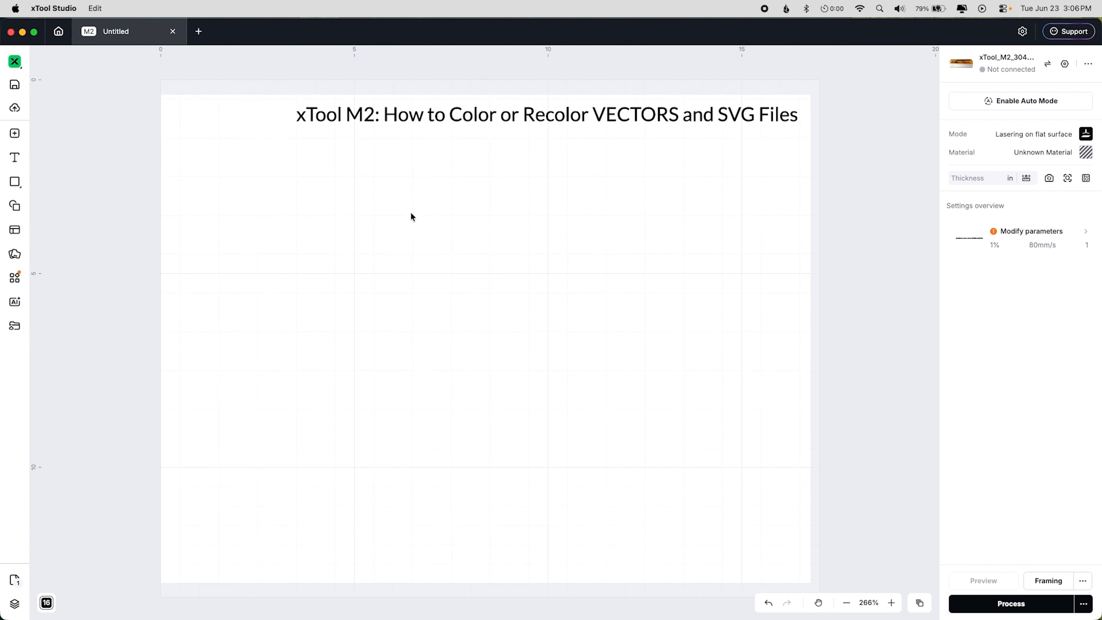
Step: Draw a square about 2.1 in wide below the title text
key("r")
left_click_drag(356, 177, 438, 273)
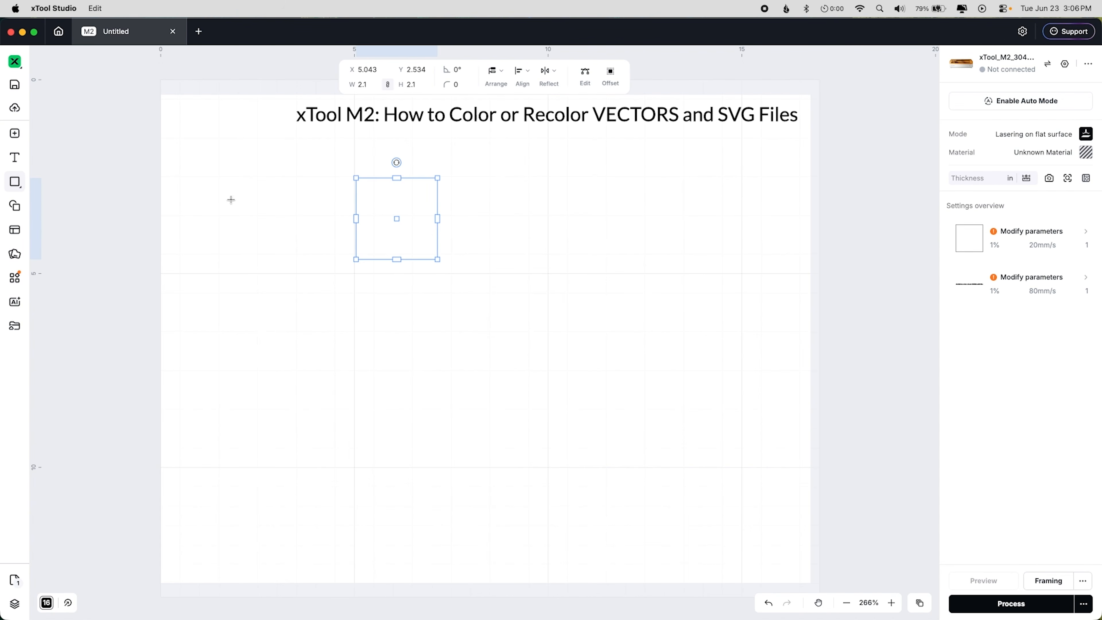
left_click(13, 182)
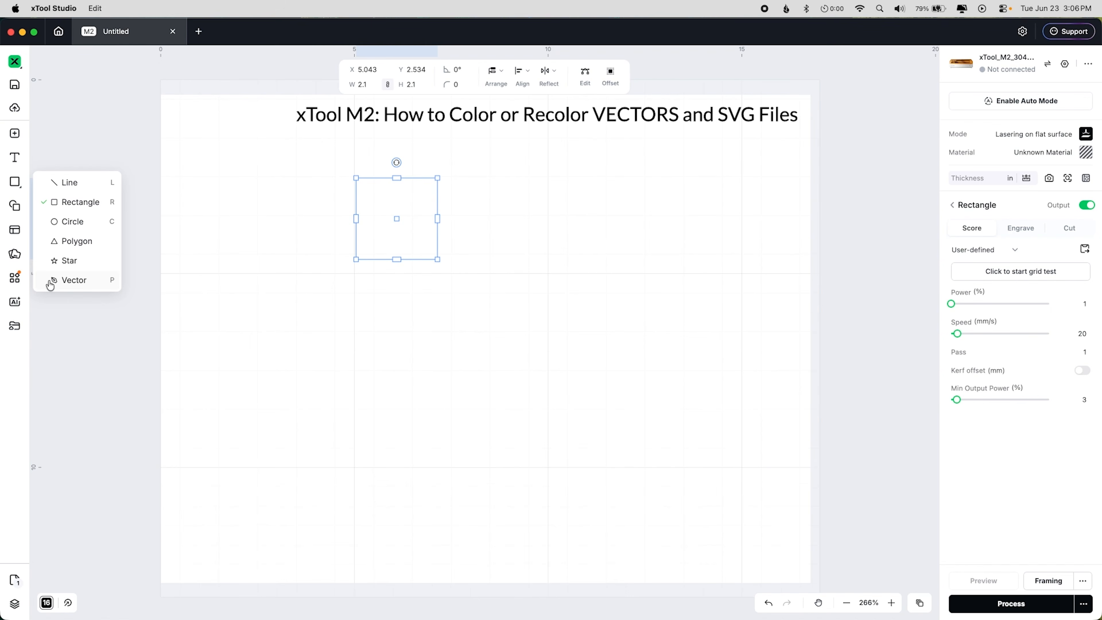
Step: Search the elements library for "heart", add a plain outline heart and place it directly beside the square
left_click(14, 205)
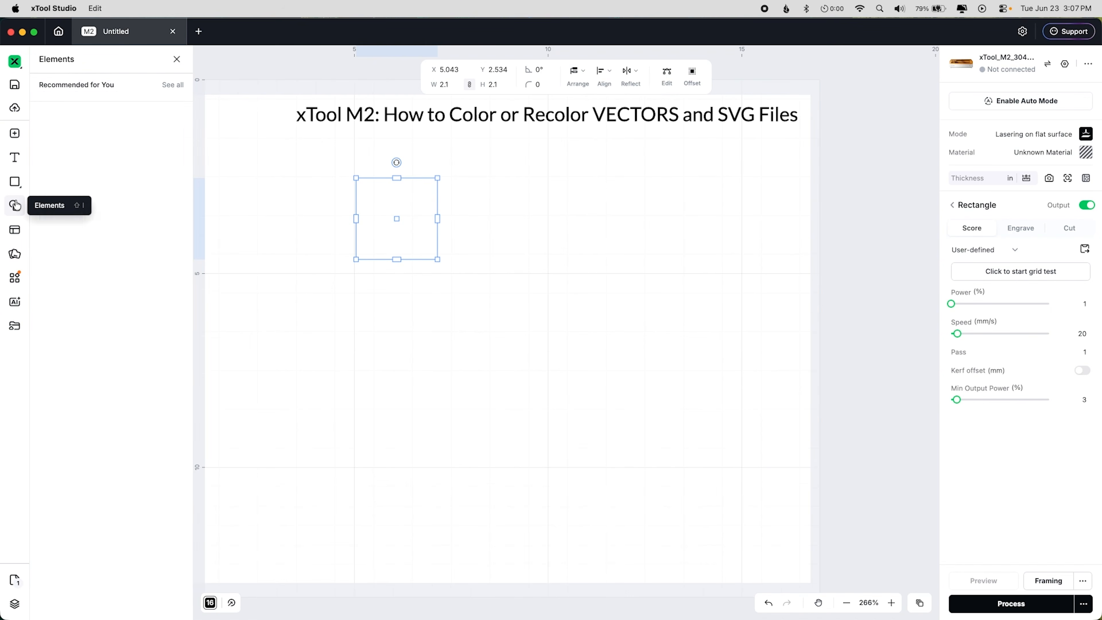
left_click(71, 92)
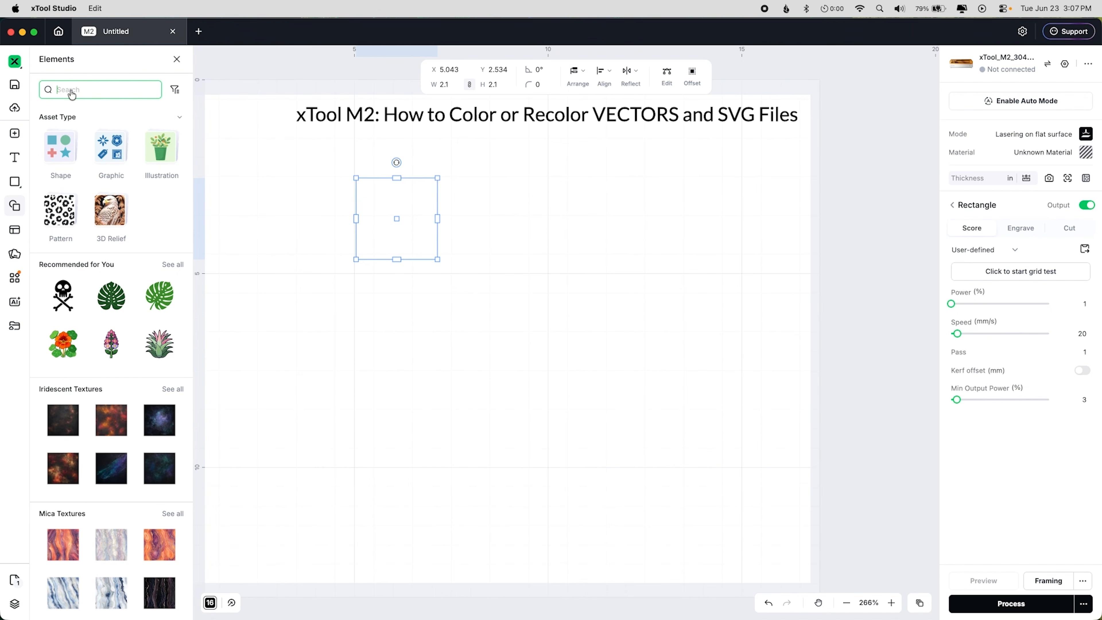
type("heart")
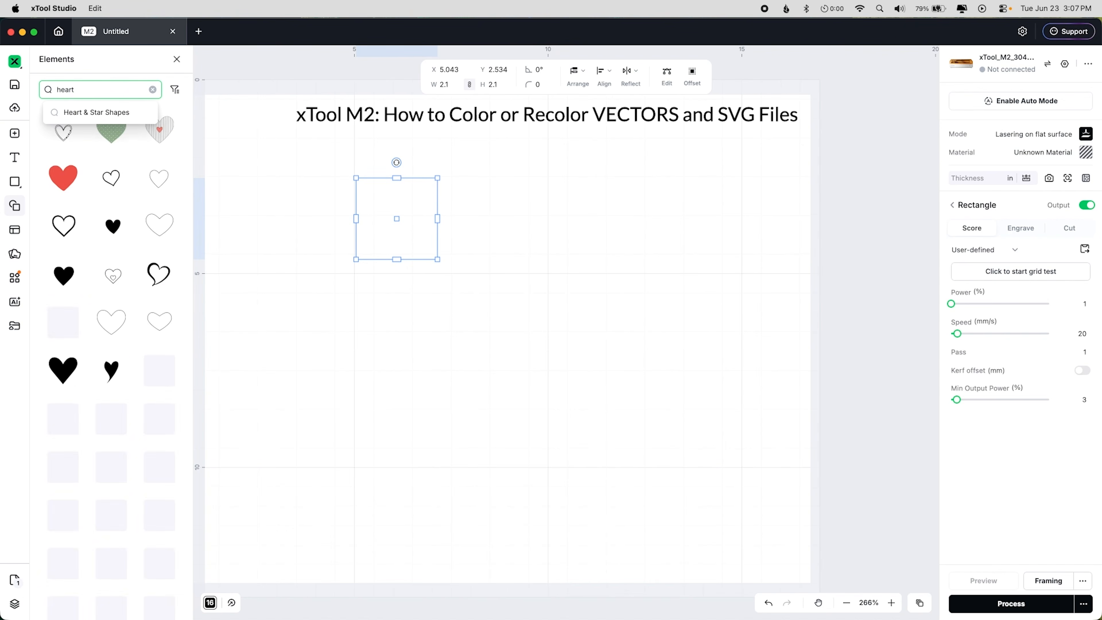
scroll(150, 365, "down", 10)
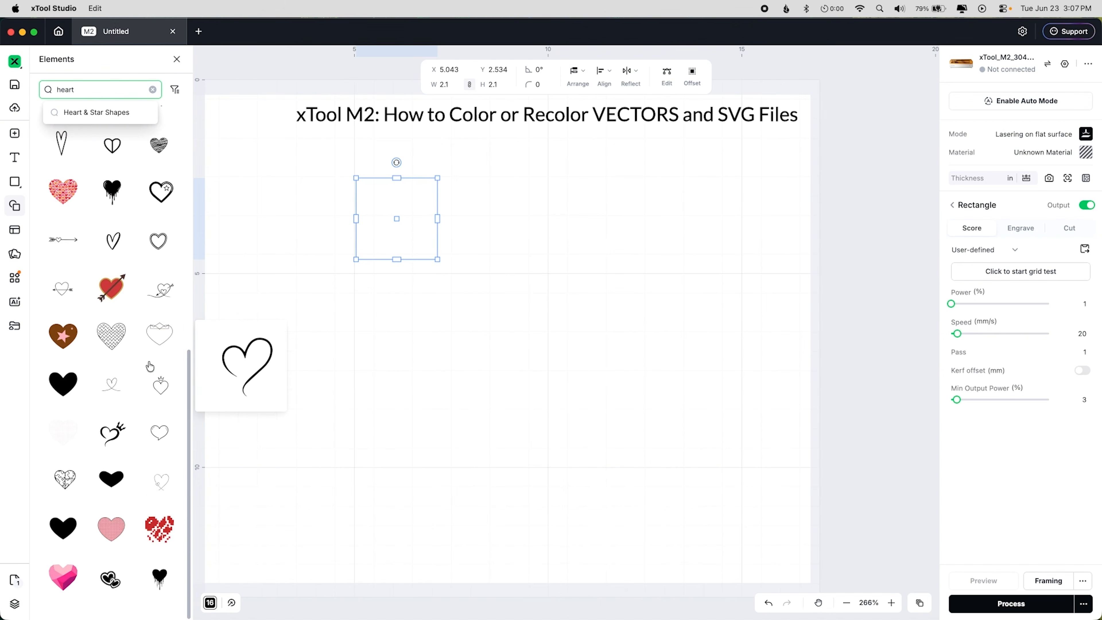
scroll(150, 366, "down", 15)
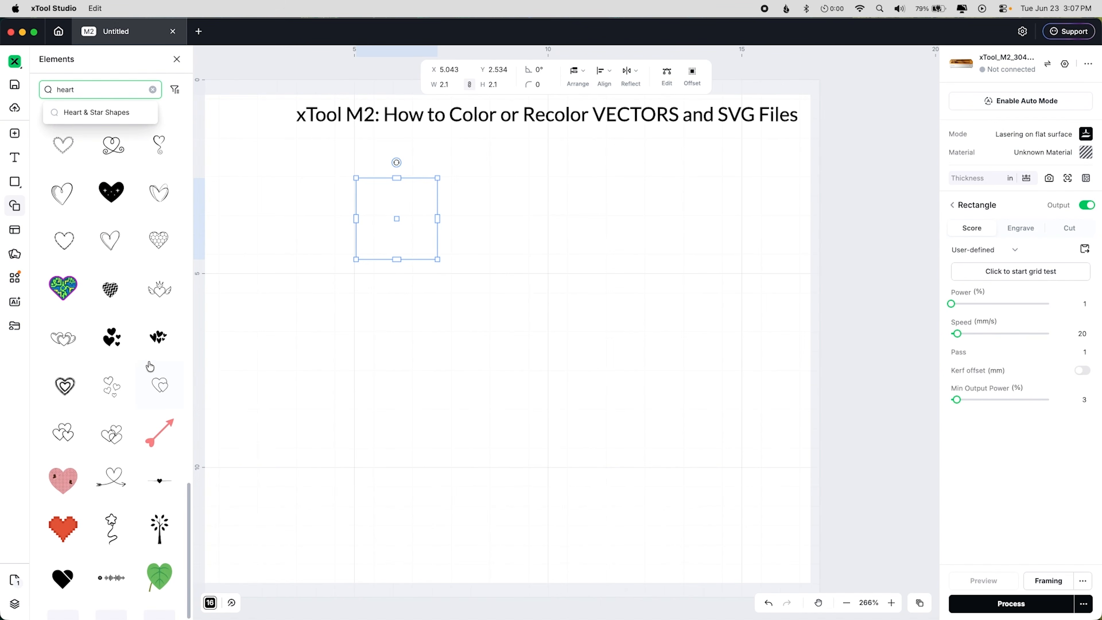
scroll(149, 366, "down", 10)
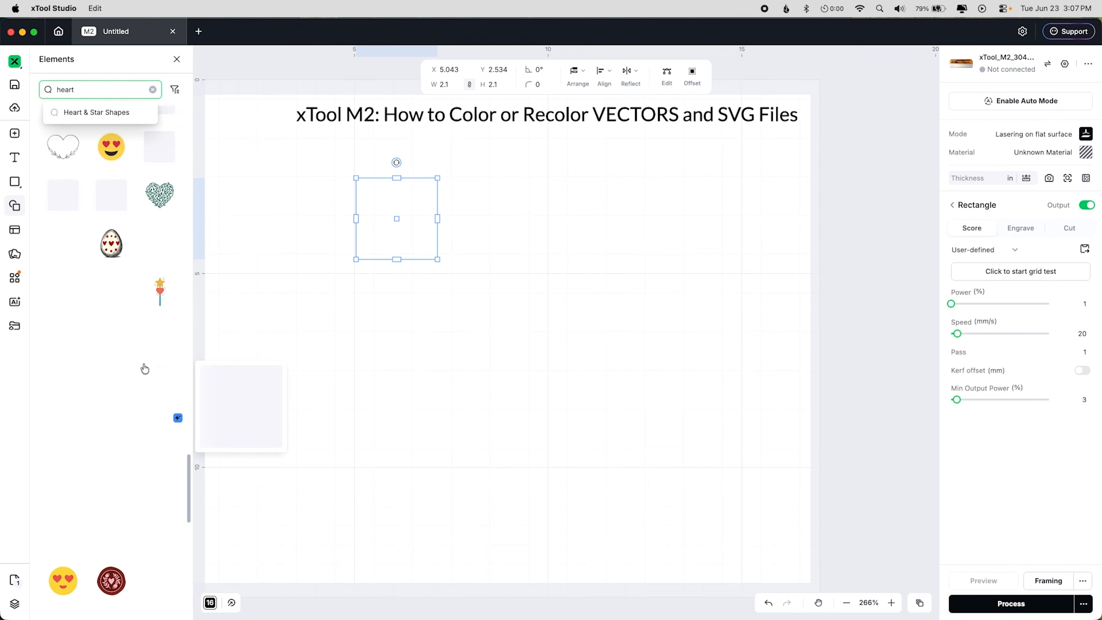
mouse_move(148, 439)
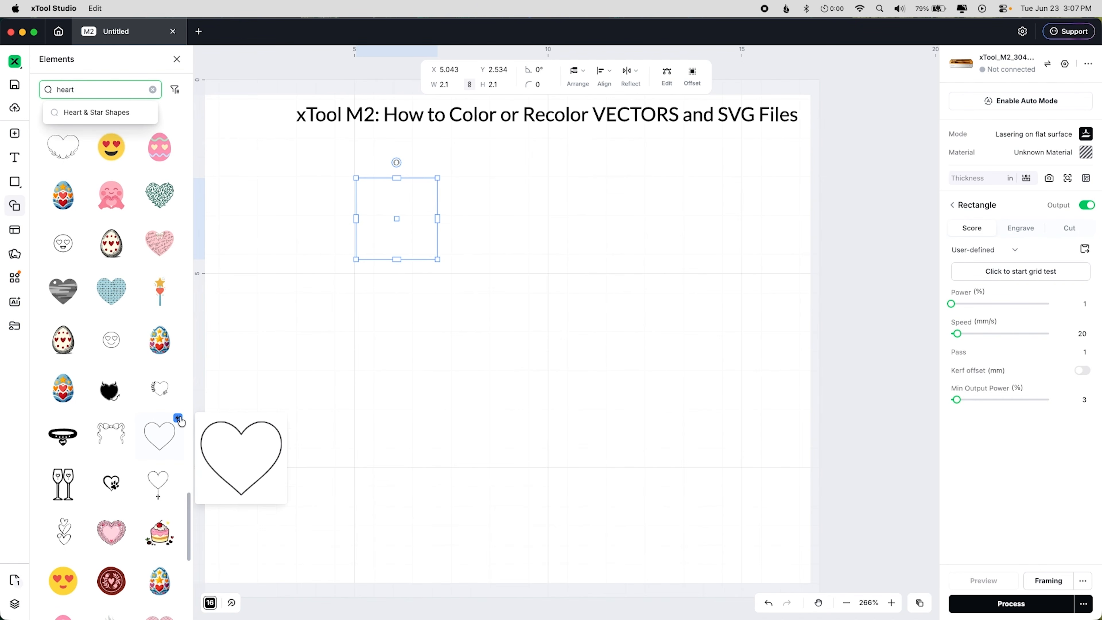
left_click(163, 438)
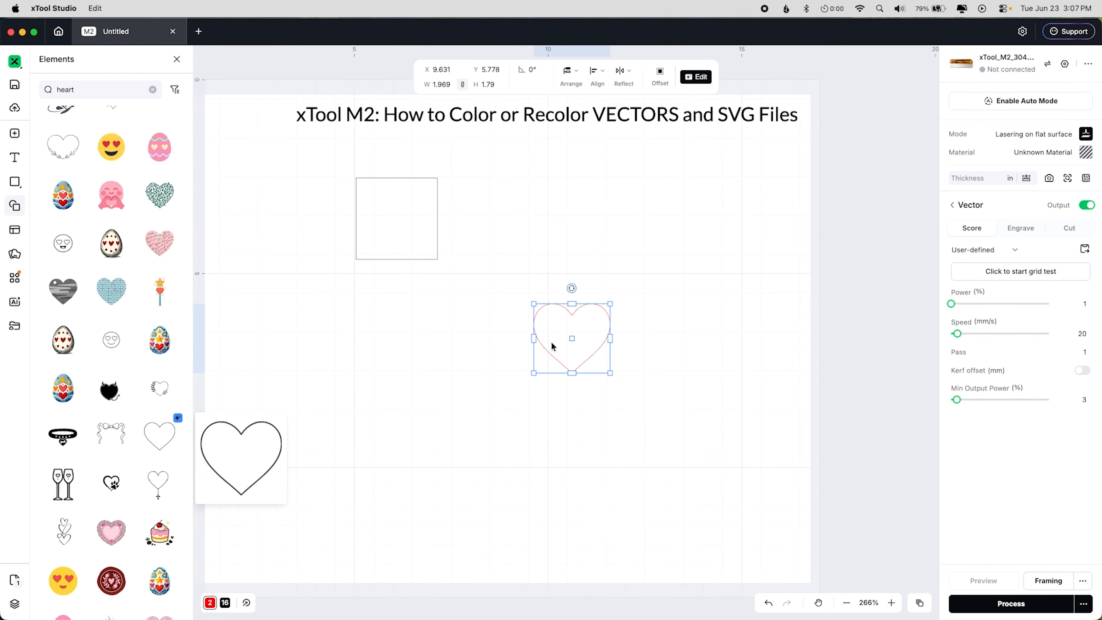
left_click_drag(563, 332, 477, 218)
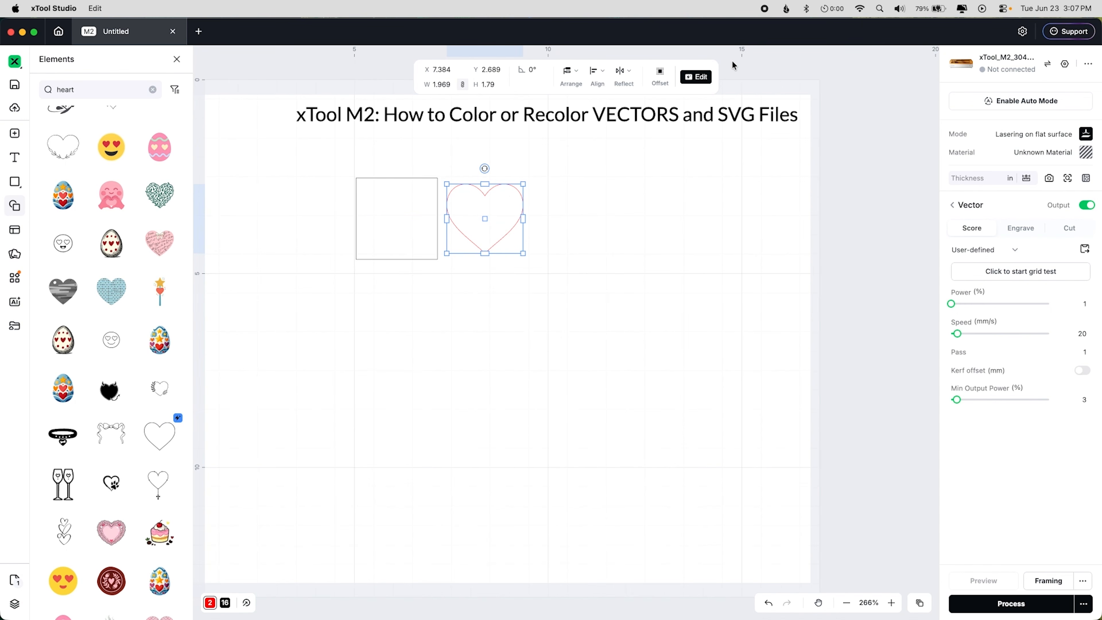
Step: Edit the square's nodes, pulling the middle of its left edge outward to about X 4.063, Y 3.584 to form a point
left_click(415, 209)
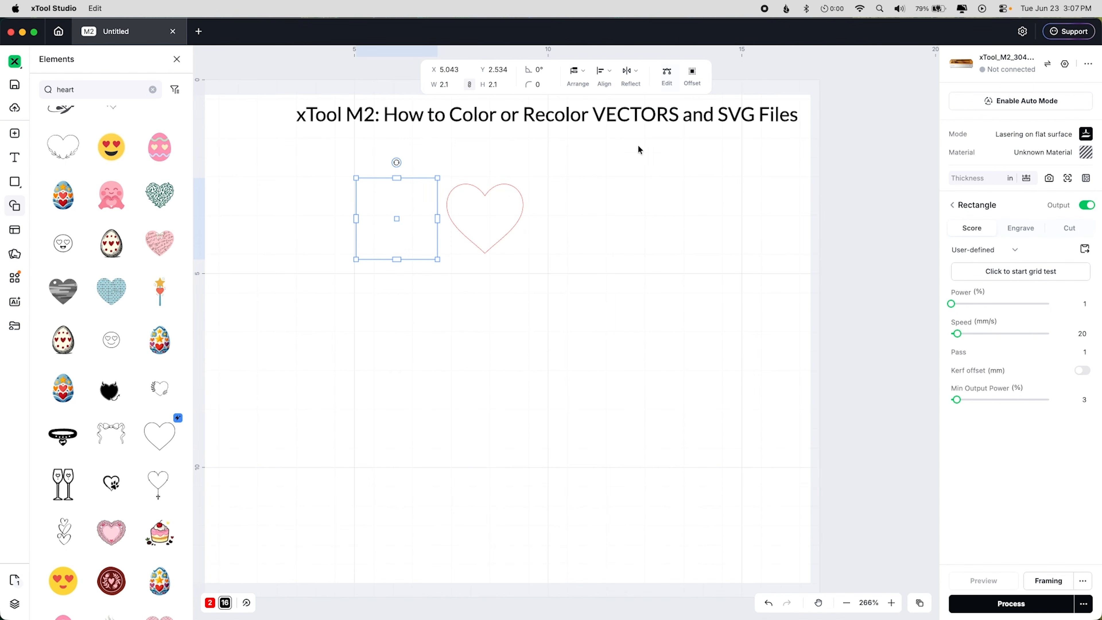
left_click(665, 74)
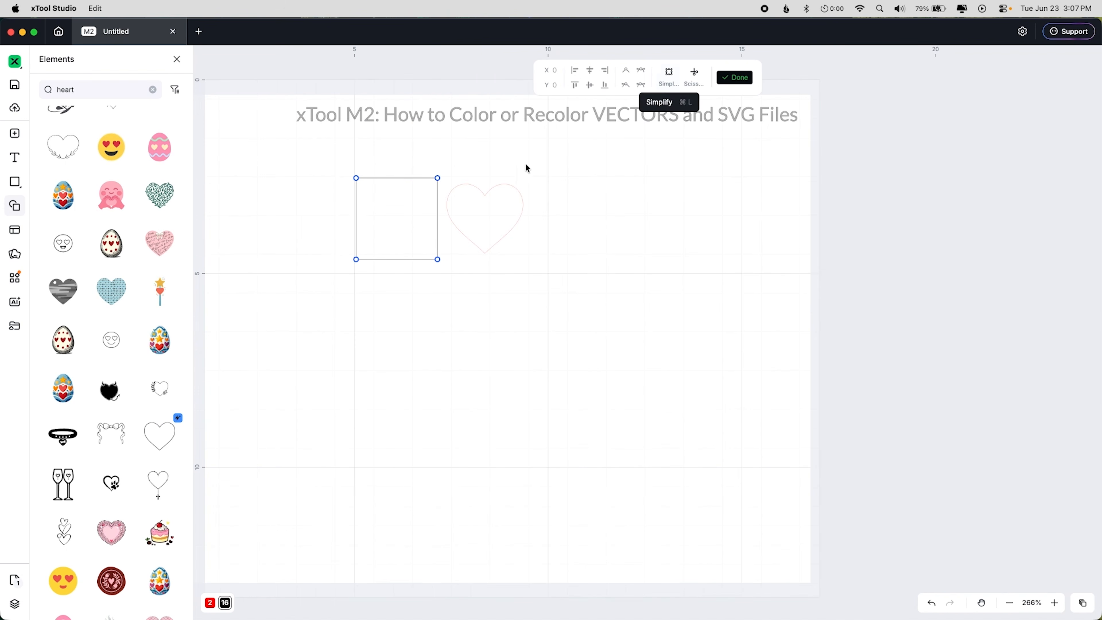
left_click_drag(356, 217, 318, 219)
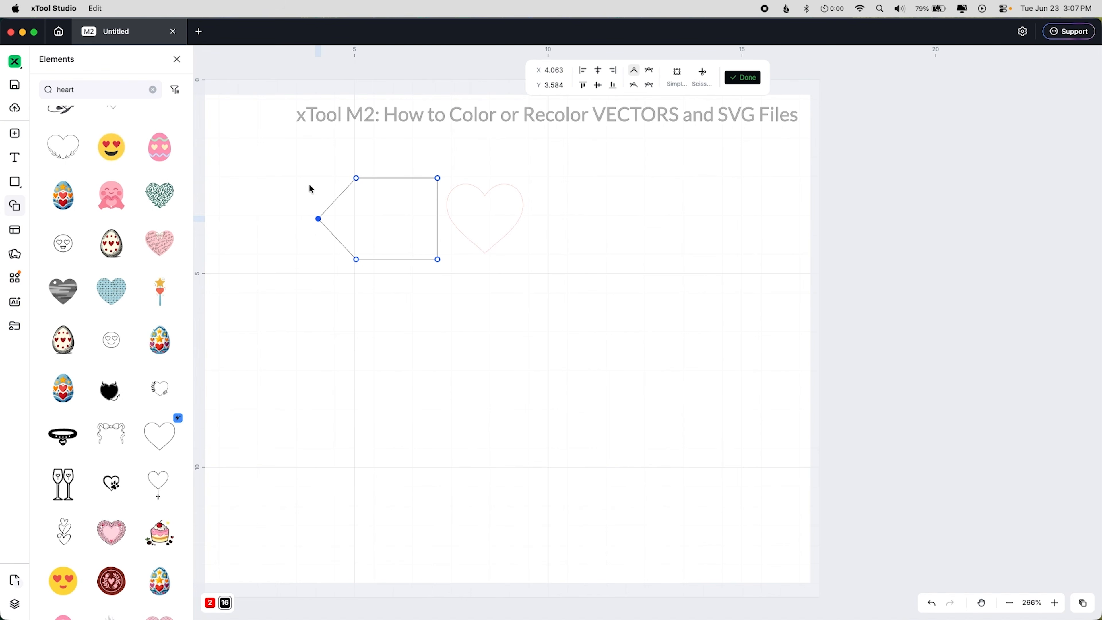
left_click(352, 183)
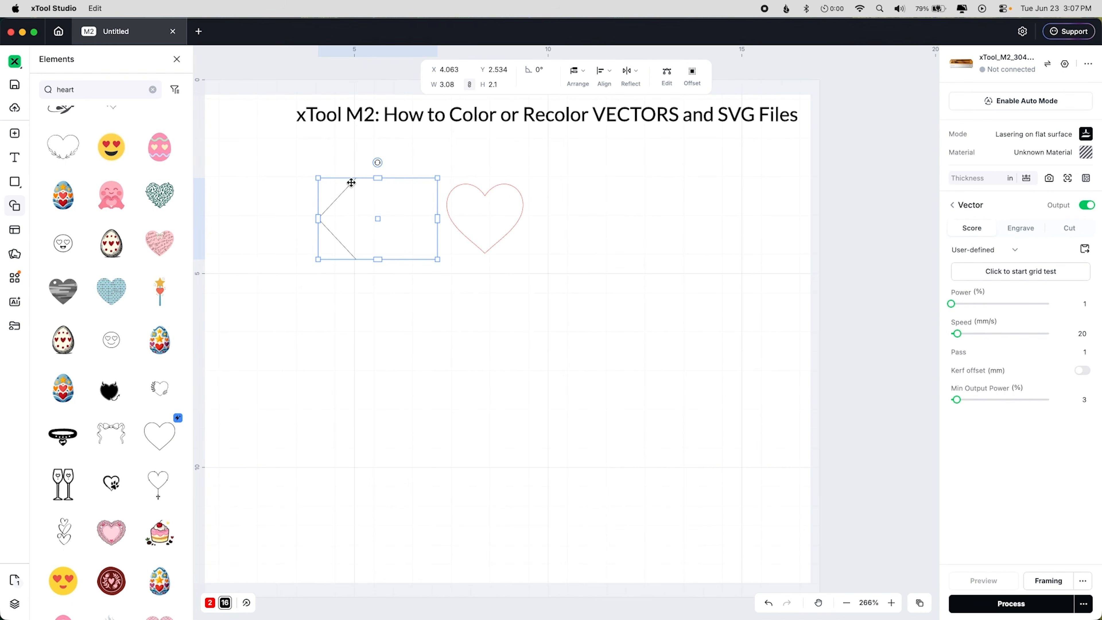
Step: Open the outline heart's shape parameters, expand all three groups and set Pointiness to 0.75
left_click(488, 212)
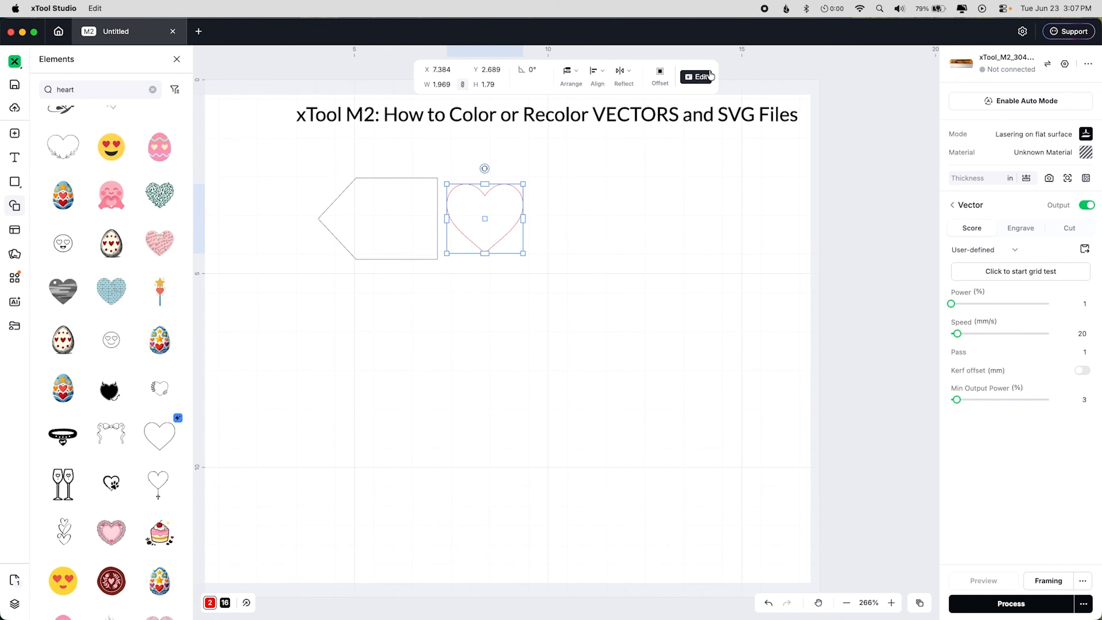
left_click(701, 77)
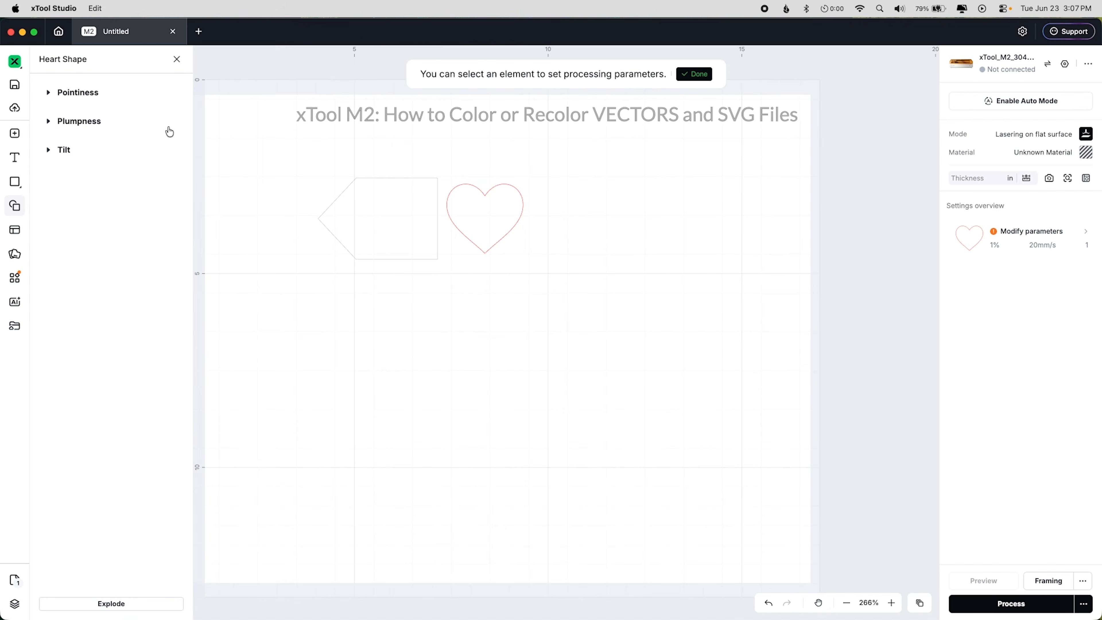
left_click(49, 93)
left_click(50, 150)
left_click(49, 211)
left_click(158, 234)
left_click(155, 116)
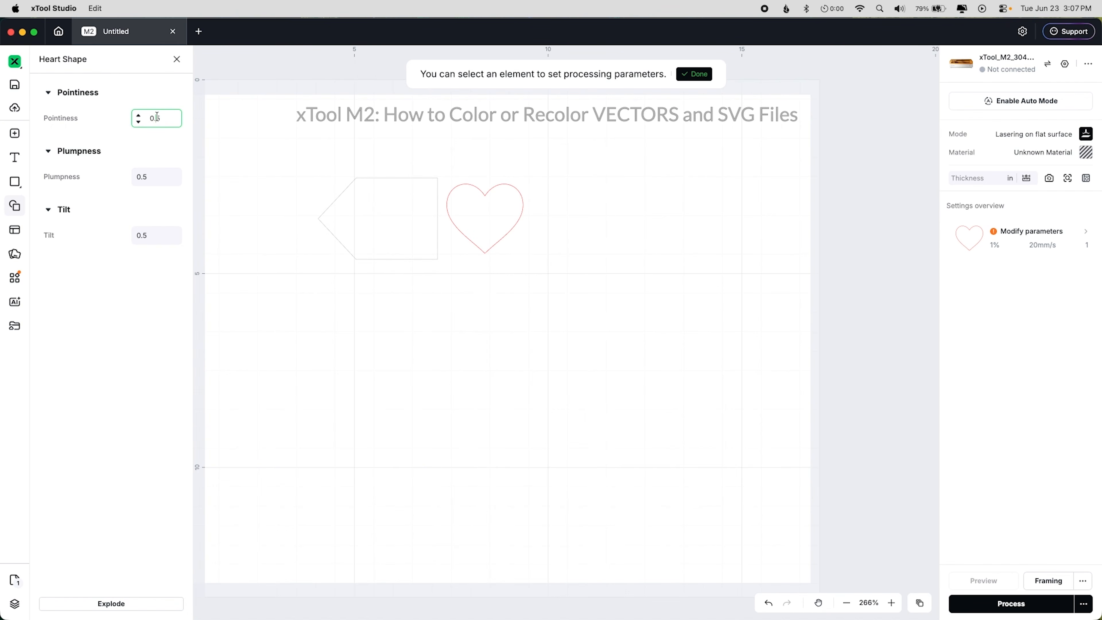
type("7")
key("Return")
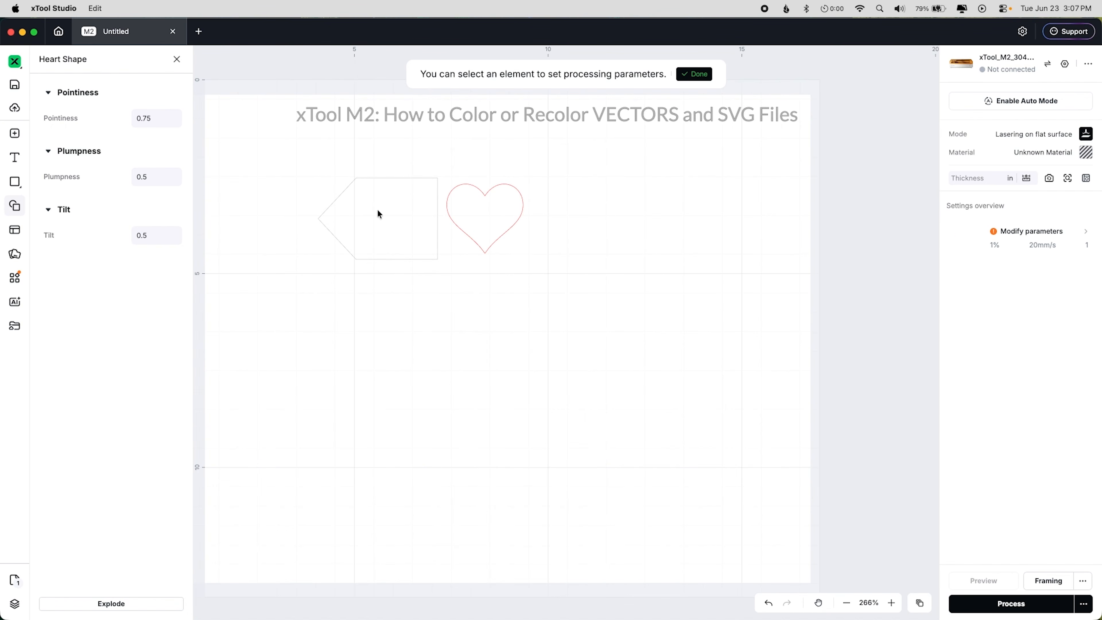
Step: Change the heart's Tilt value and close its shape parameters
left_click(163, 234)
left_click(156, 235)
type("7")
key("Return")
left_click(177, 59)
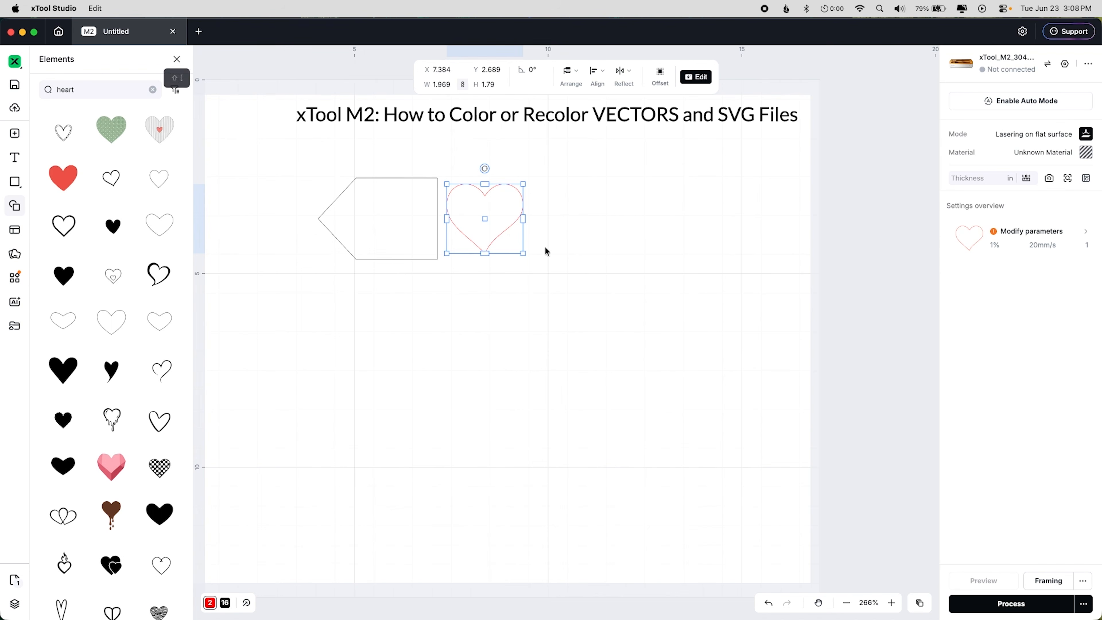
Step: Explode the outline heart from a smart template into an ordinary editable vector
left_click(507, 200)
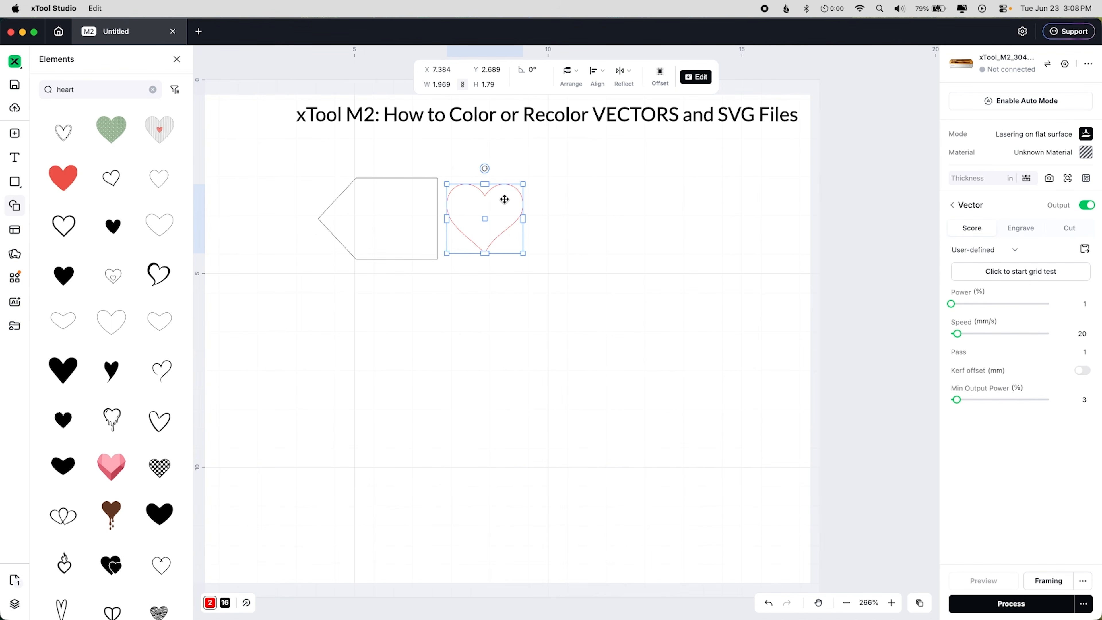
right_click(504, 199)
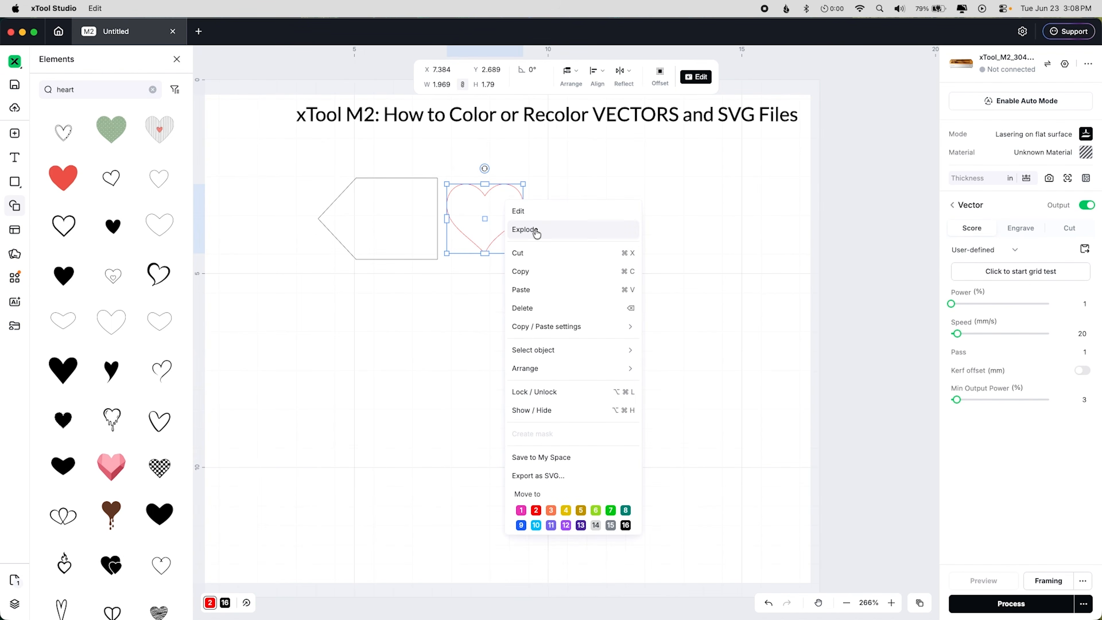
left_click(521, 212)
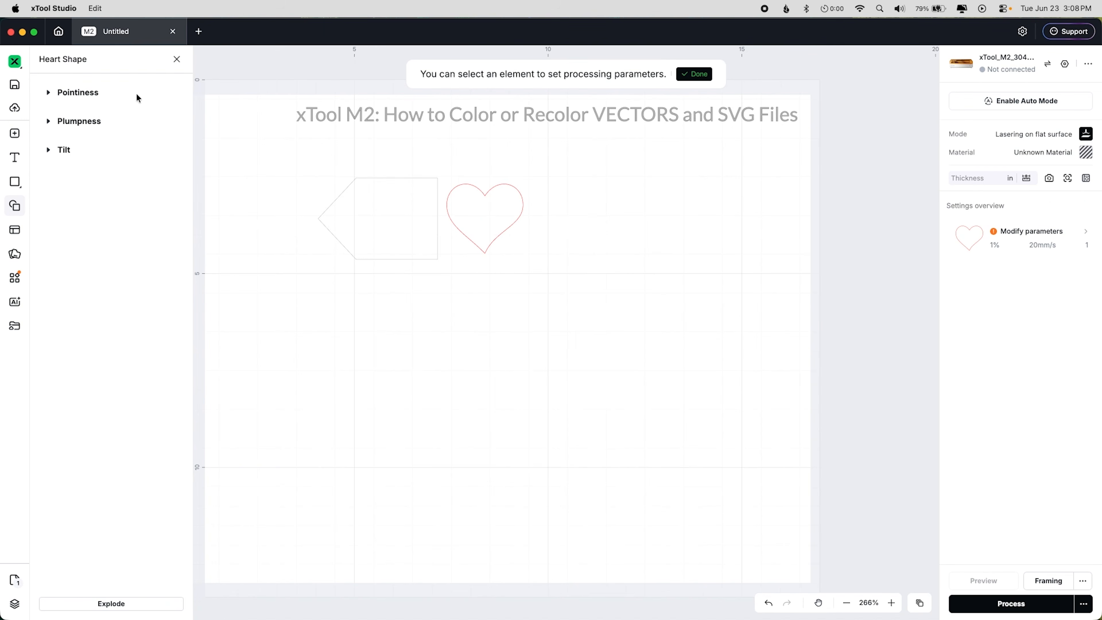
left_click(694, 75)
right_click(511, 202)
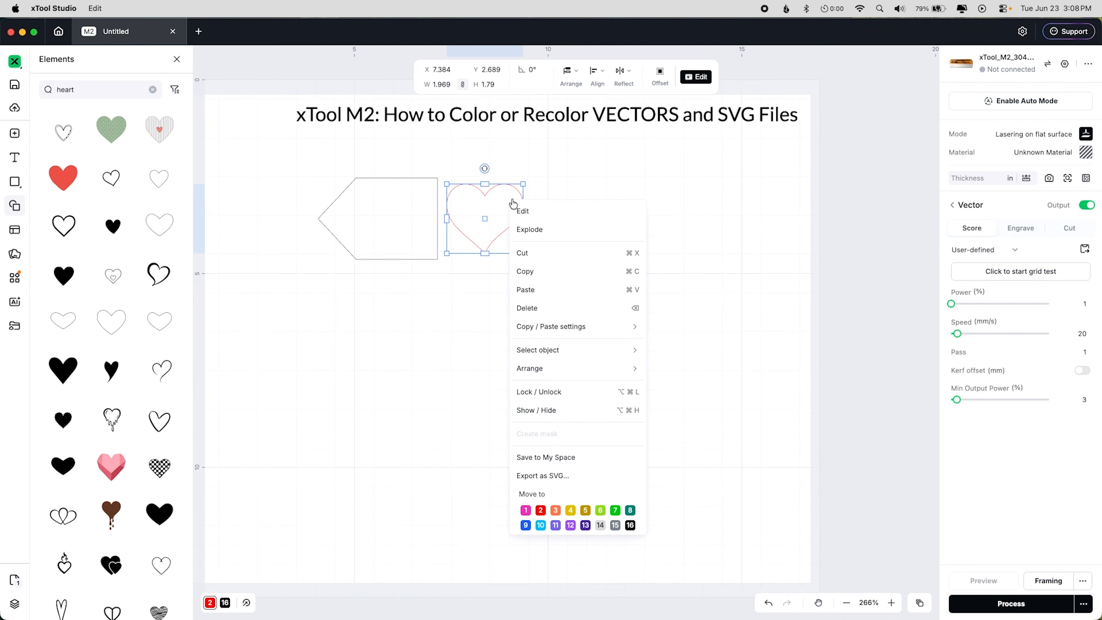
left_click(543, 230)
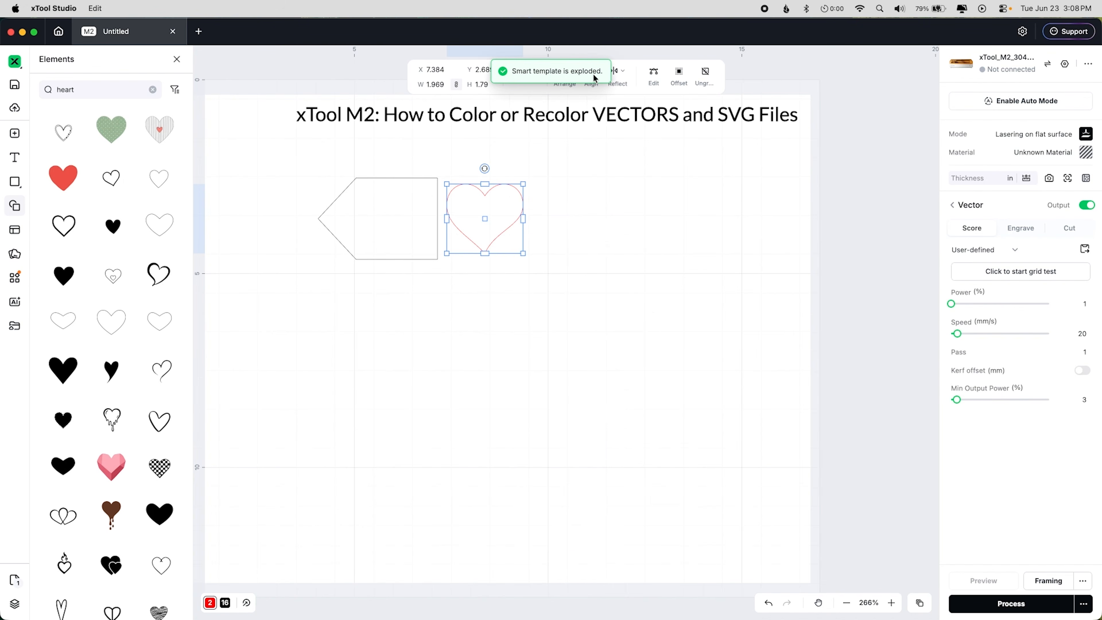
Step: Examine the exploded heart's nodes in node editing, selecting the one at its bottom tip, and finish editing
left_click(397, 202)
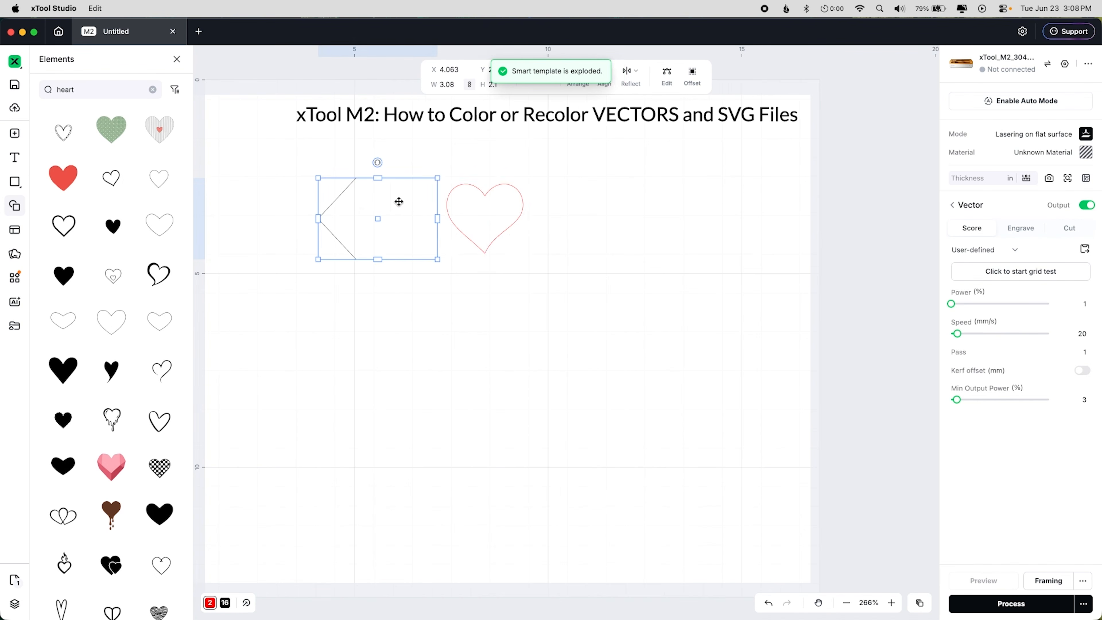
left_click(484, 211)
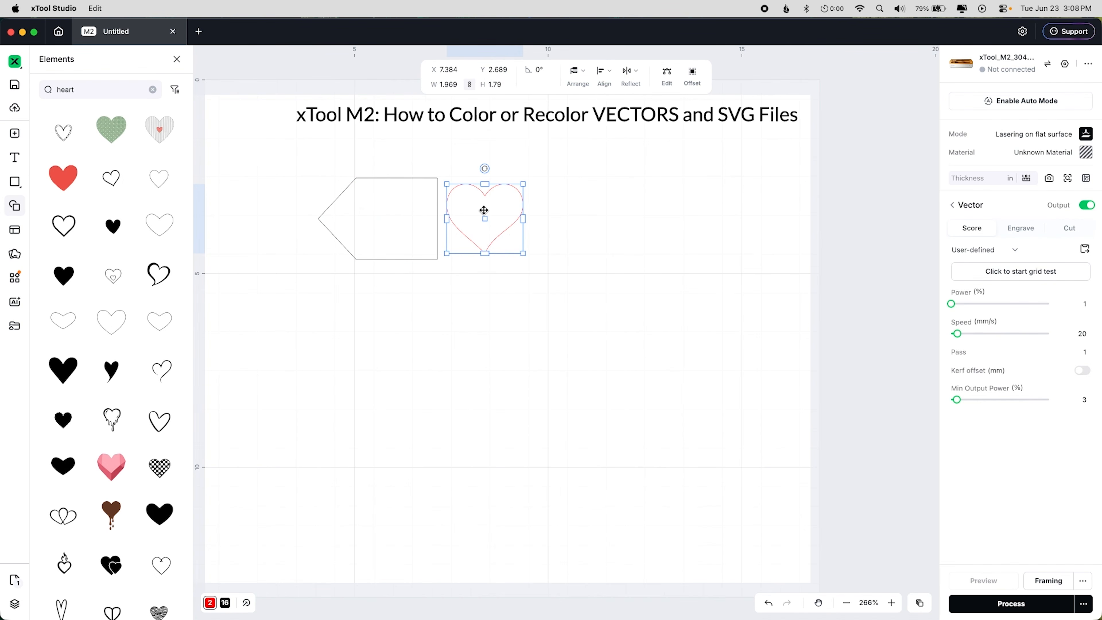
left_click(667, 74)
mouse_move(485, 255)
left_mouse_down()
mouse_move(486, 275)
mouse_move(485, 254)
left_mouse_up()
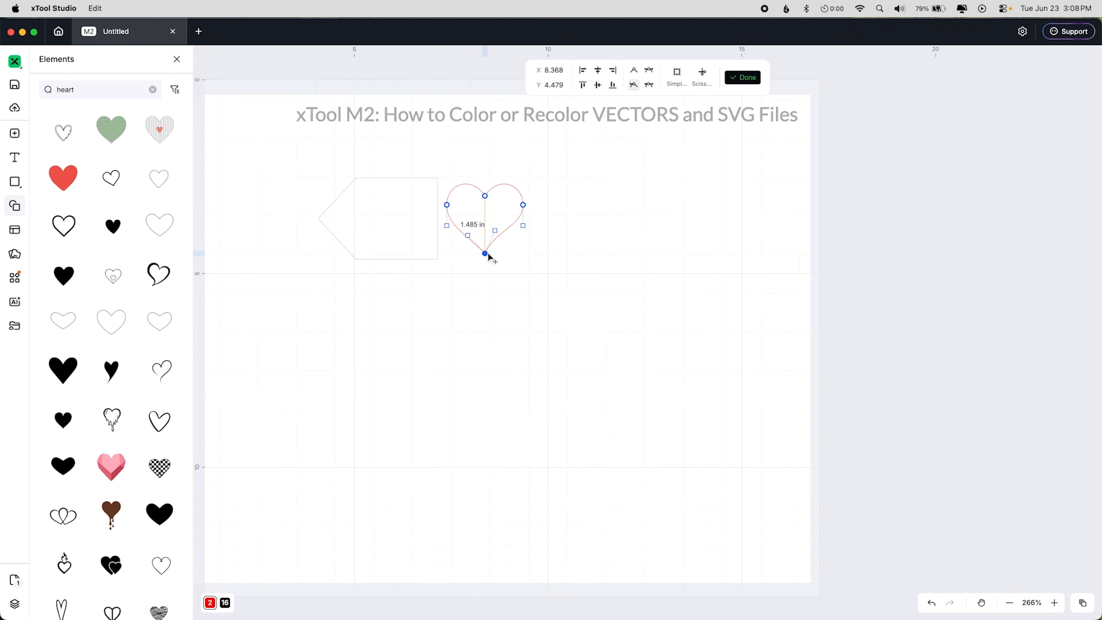
left_click(743, 77)
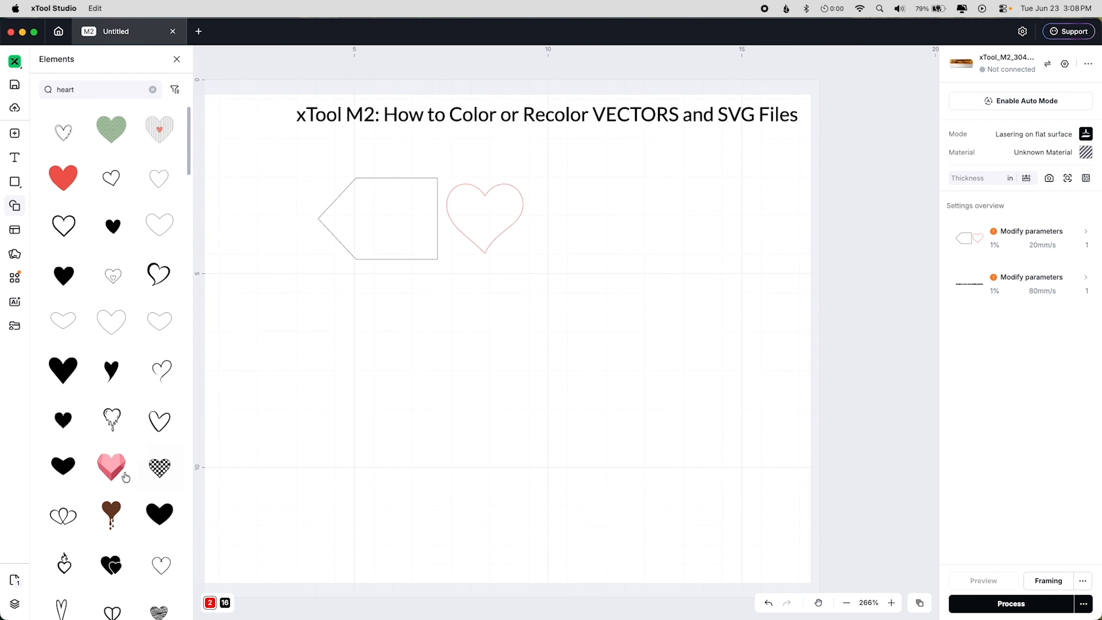
Step: Add the faceted pink heart image beside the outline heart, and import SVG RRB Starry Skies Fireflies.svg from Finder below the shapes
left_click(115, 472)
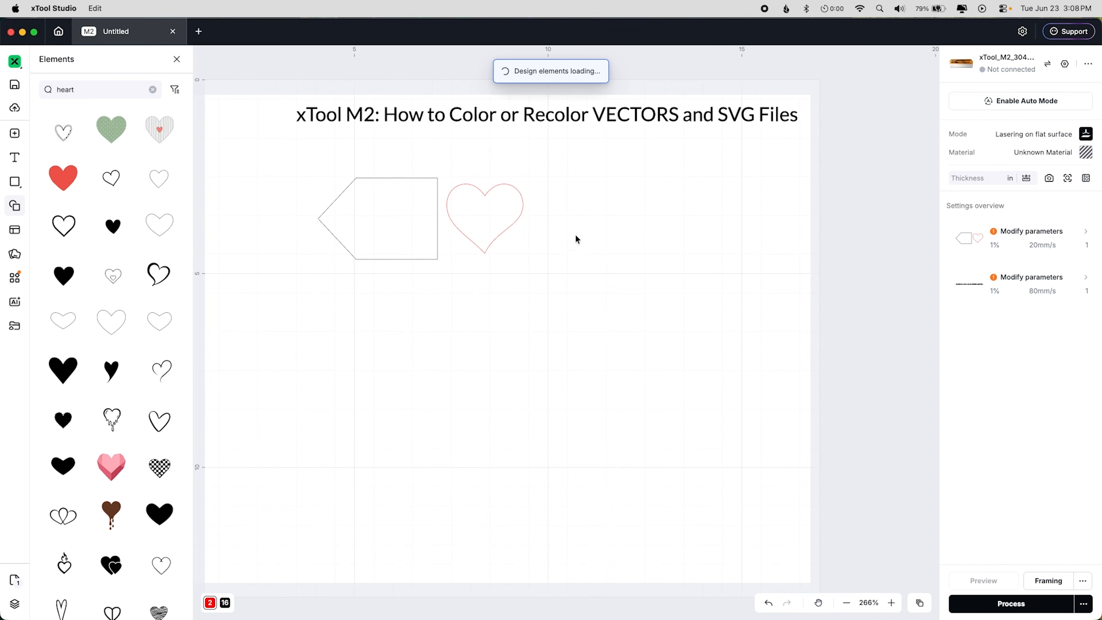
left_click_drag(577, 343, 603, 214)
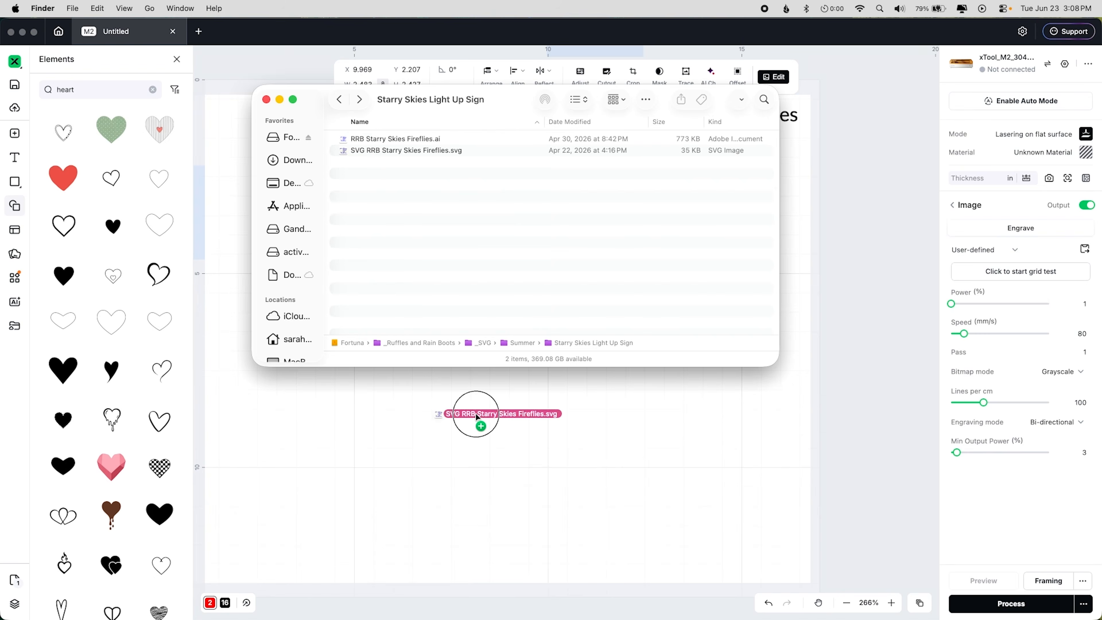
left_click_drag(475, 411, 476, 417)
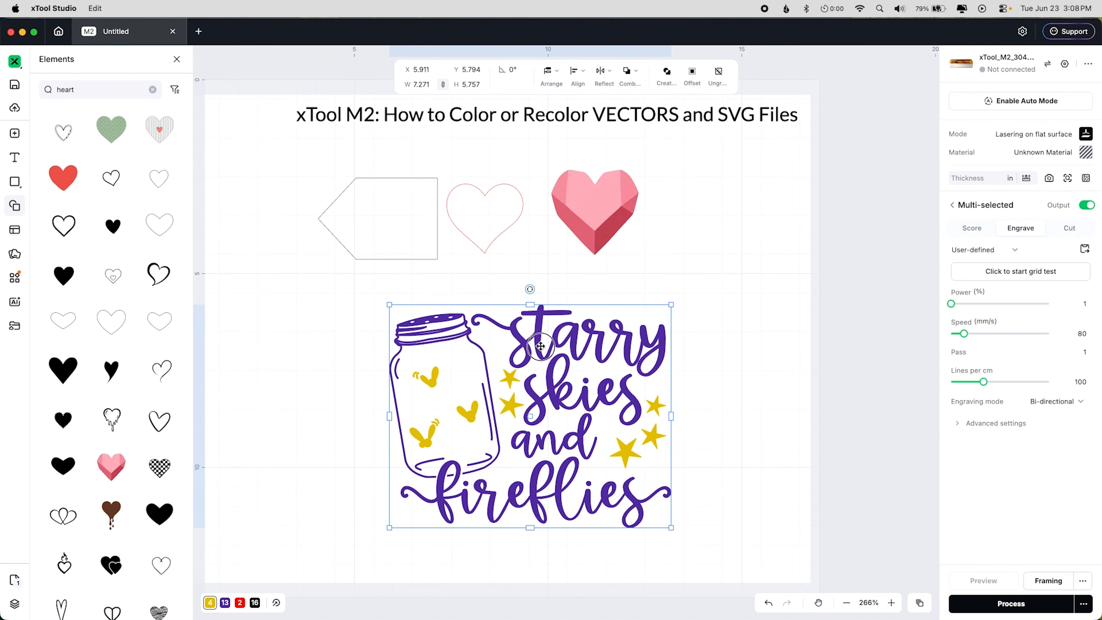
left_click_drag(541, 346, 524, 336)
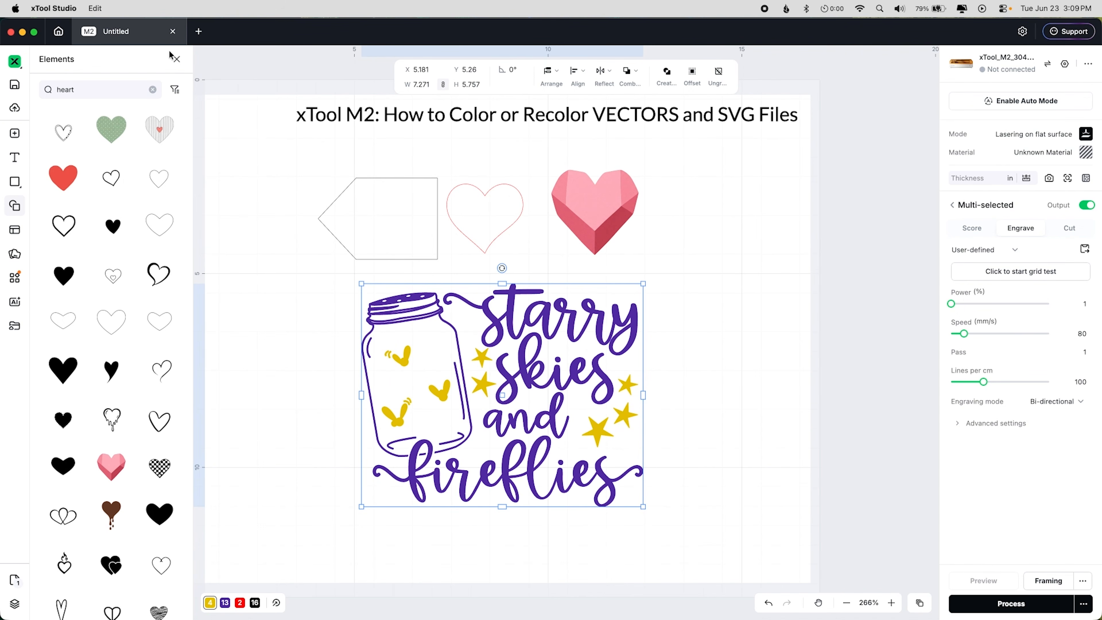
Step: Close the elements library and display the layer list with its colors and objects
left_click(14, 605)
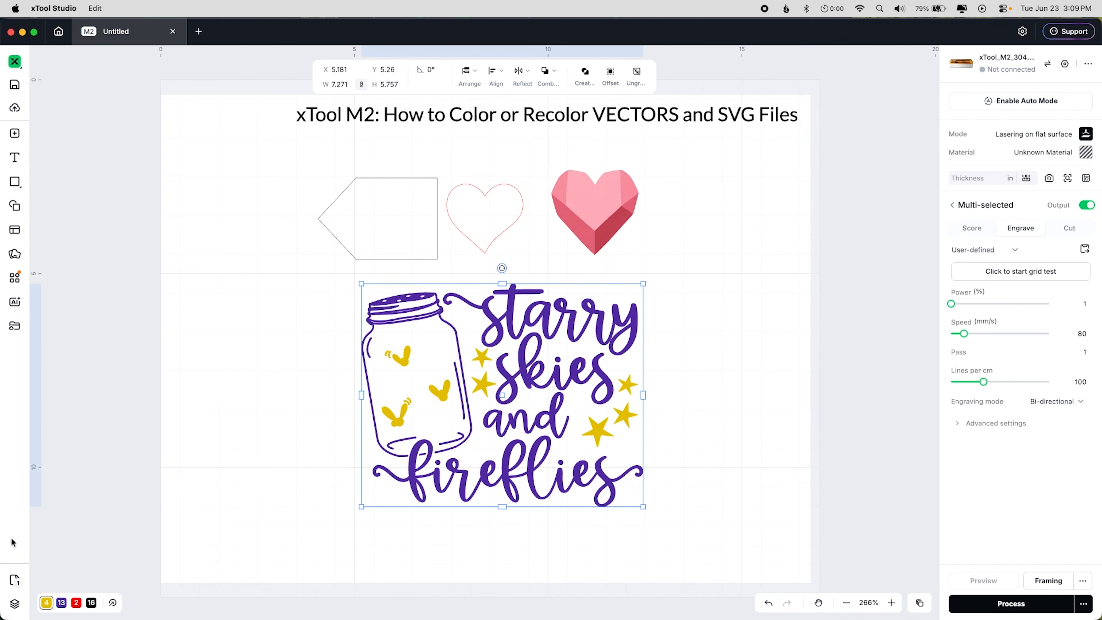
left_click(15, 607)
left_click(15, 602)
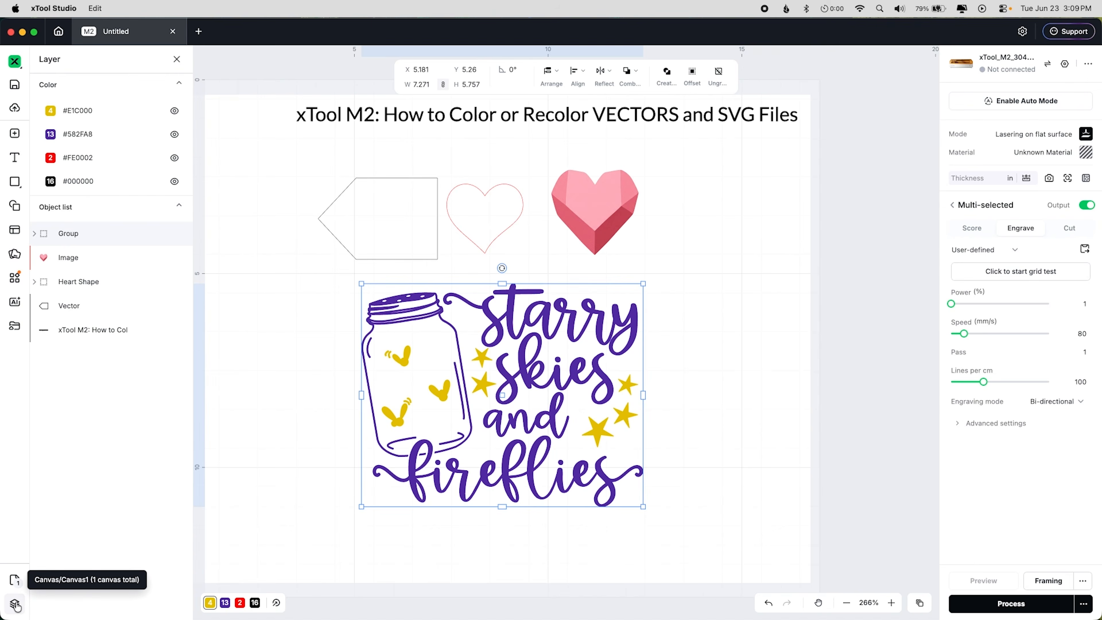
Step: Ungroup the imported starry skies and fireflies SVG into its separate vectors and clear the selection
left_click(34, 234)
left_click(34, 234)
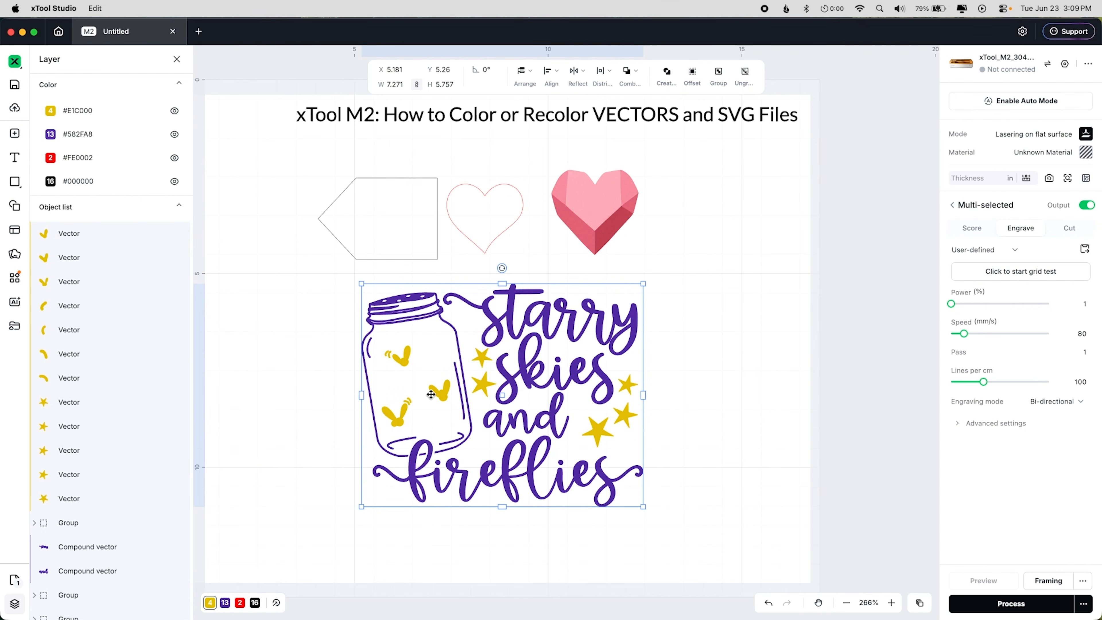
left_click(349, 339)
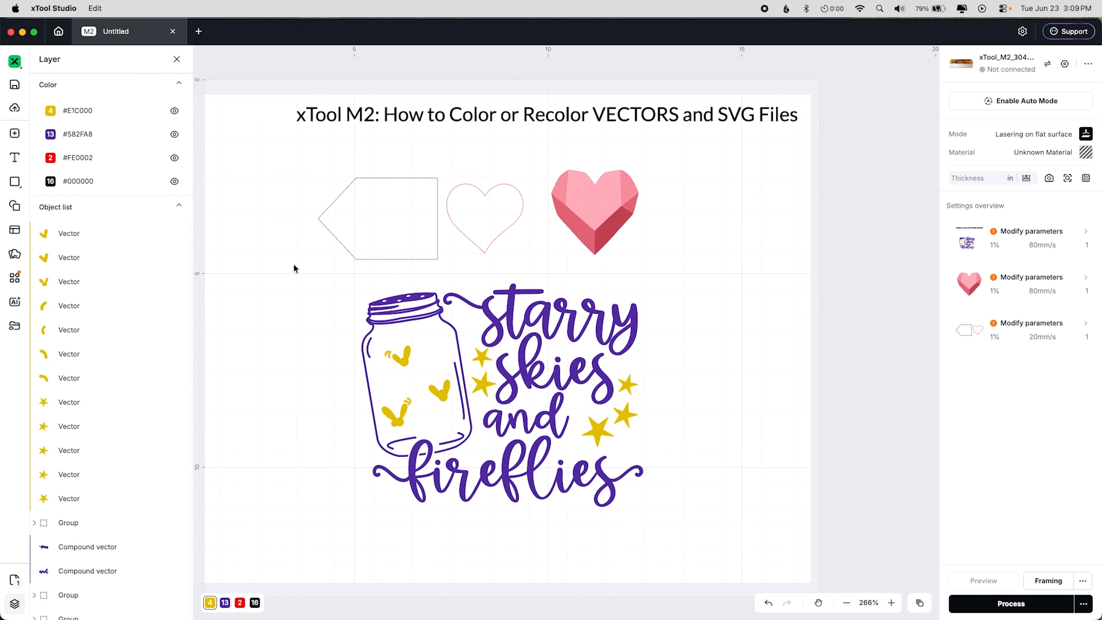
Step: Change the processing mode to Print then cut
left_click(365, 220)
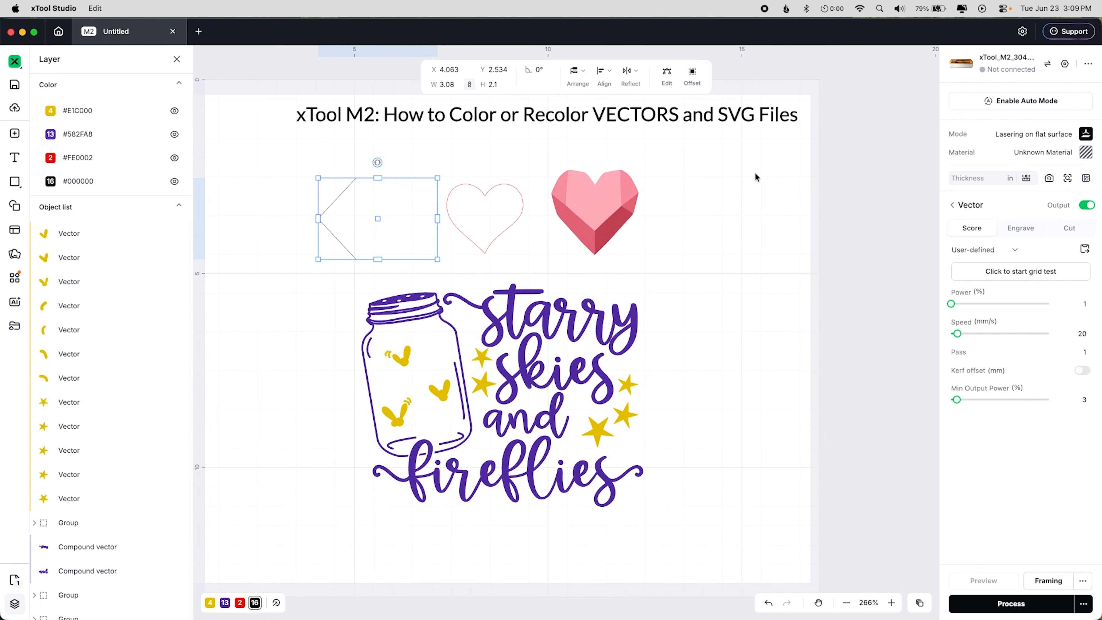
left_click(1064, 132)
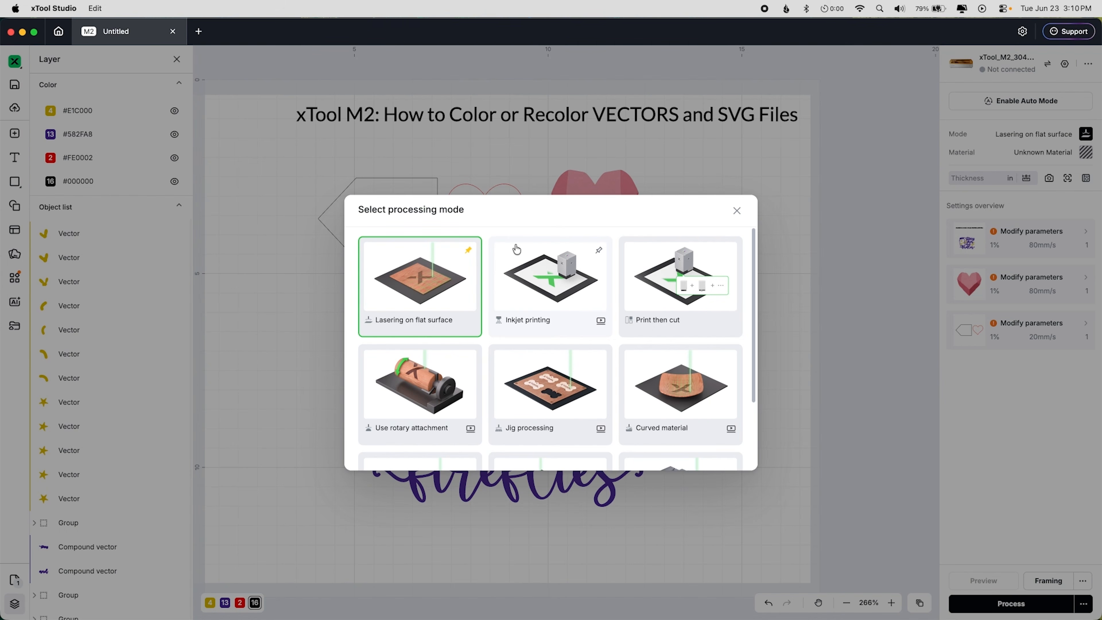
left_click(686, 263)
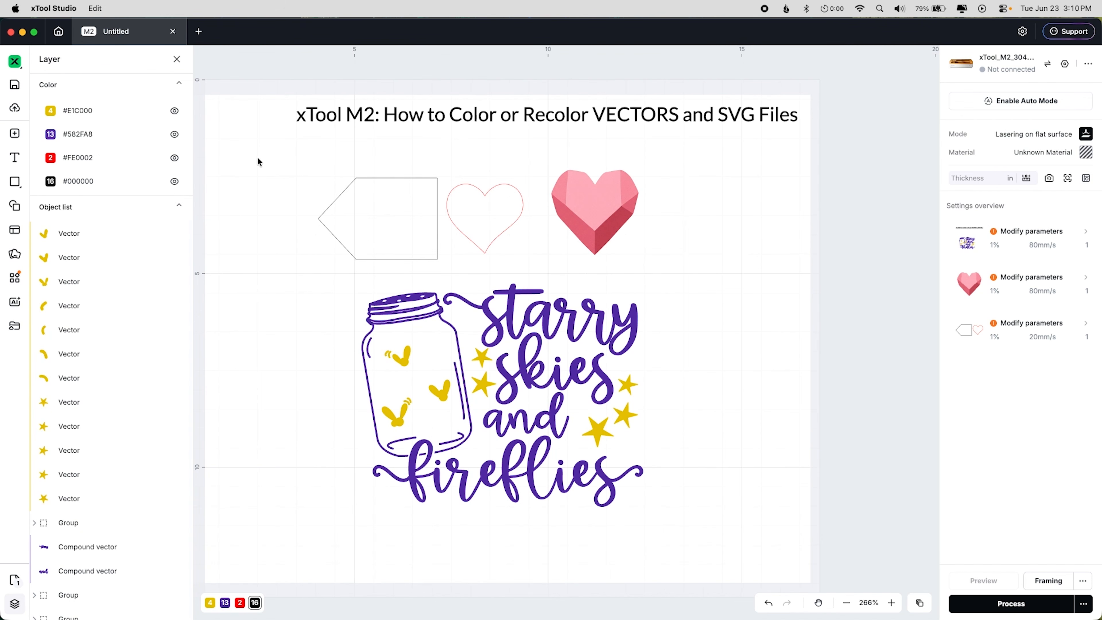
Step: Assign the five-sided outline shape to the Printer processing module
left_click(454, 209)
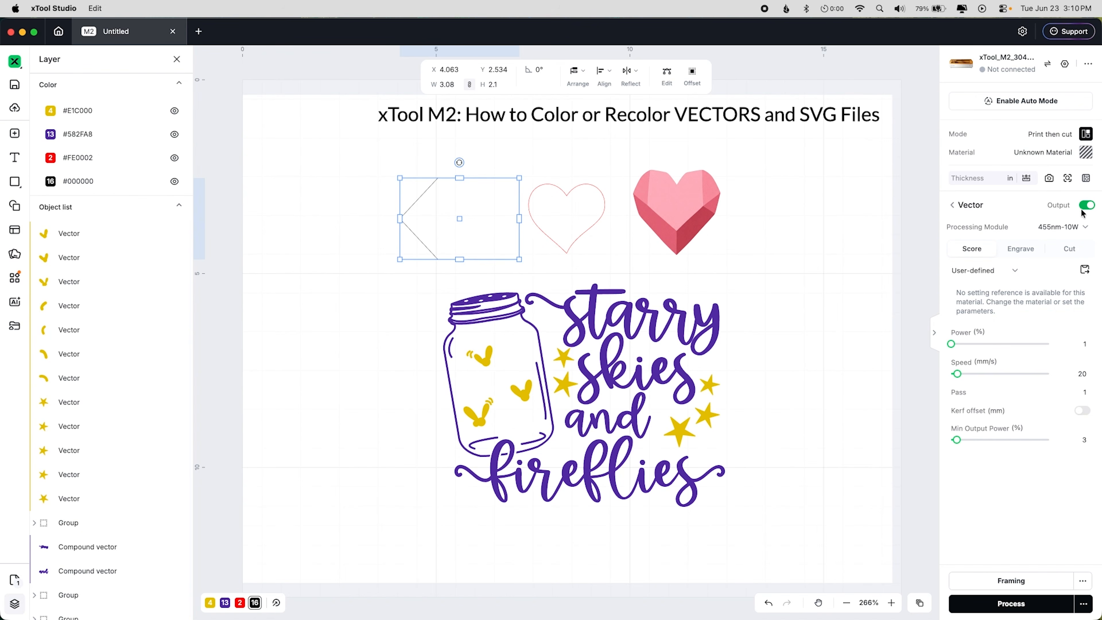
left_click(1060, 227)
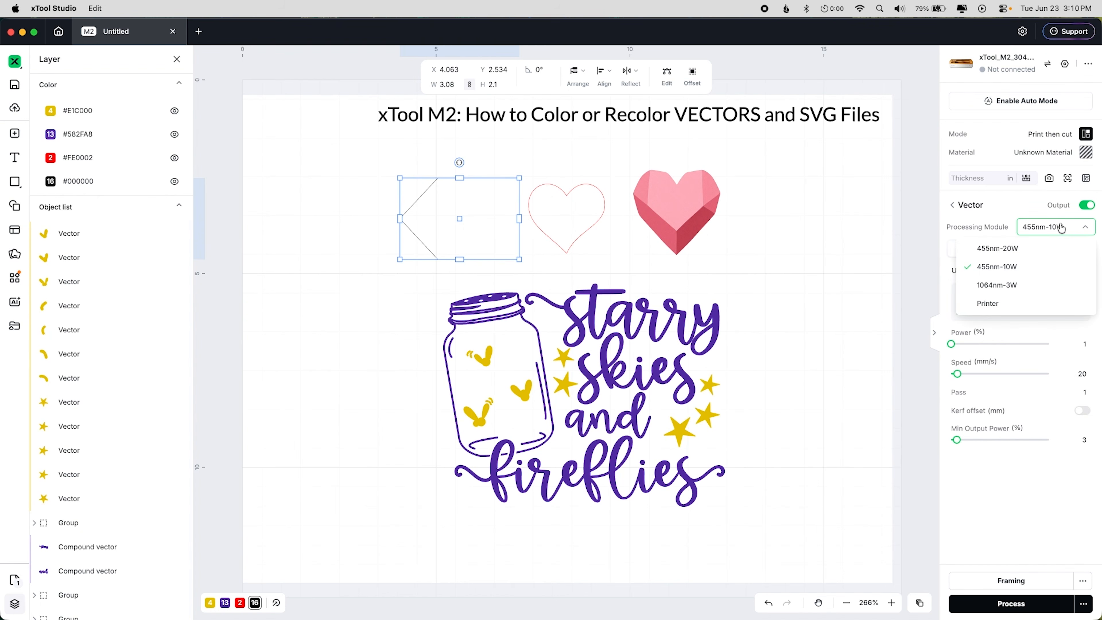
left_click(1000, 304)
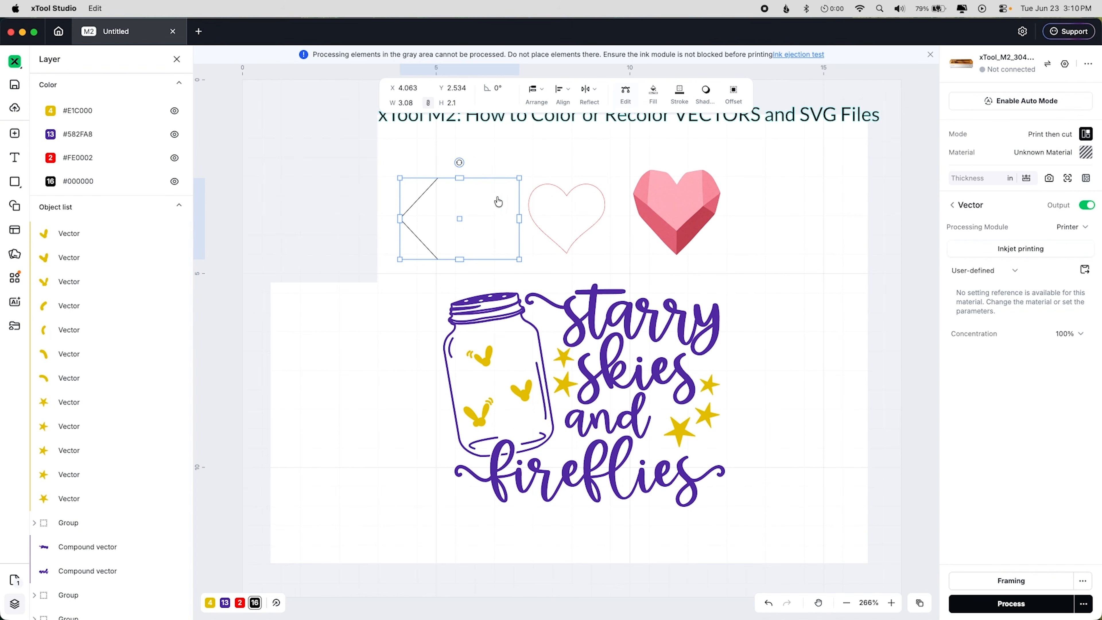
Step: Pull the middle of the five-sided shape's vertical edge inward to about X 6.35, Y 3.584, forming an arrow notch, and finish node editing
double_click(428, 235)
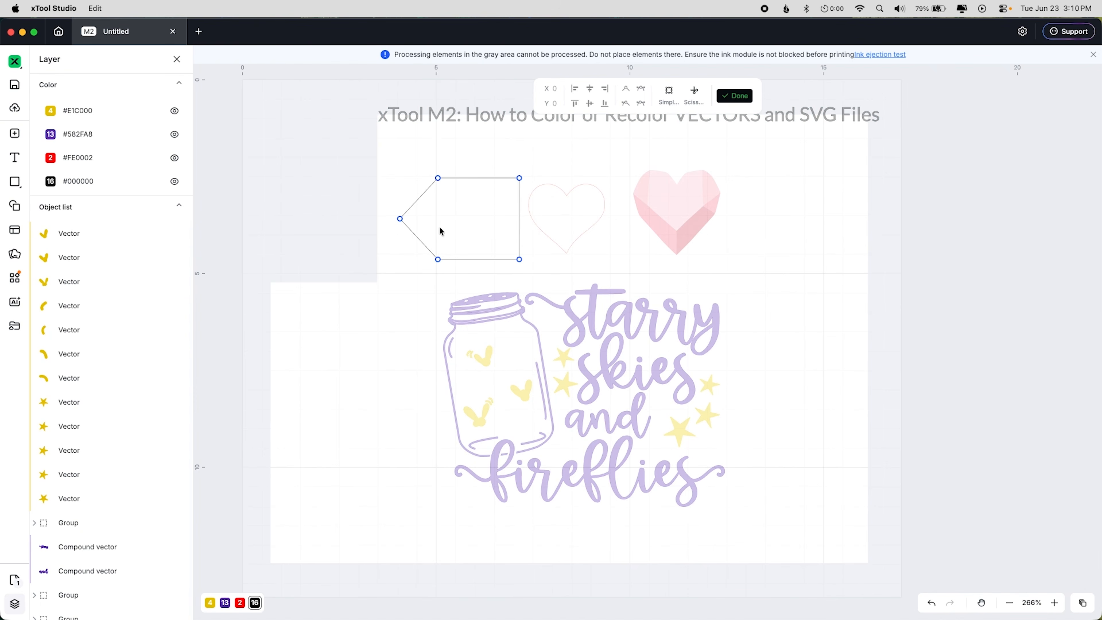
left_click_drag(519, 220, 488, 218)
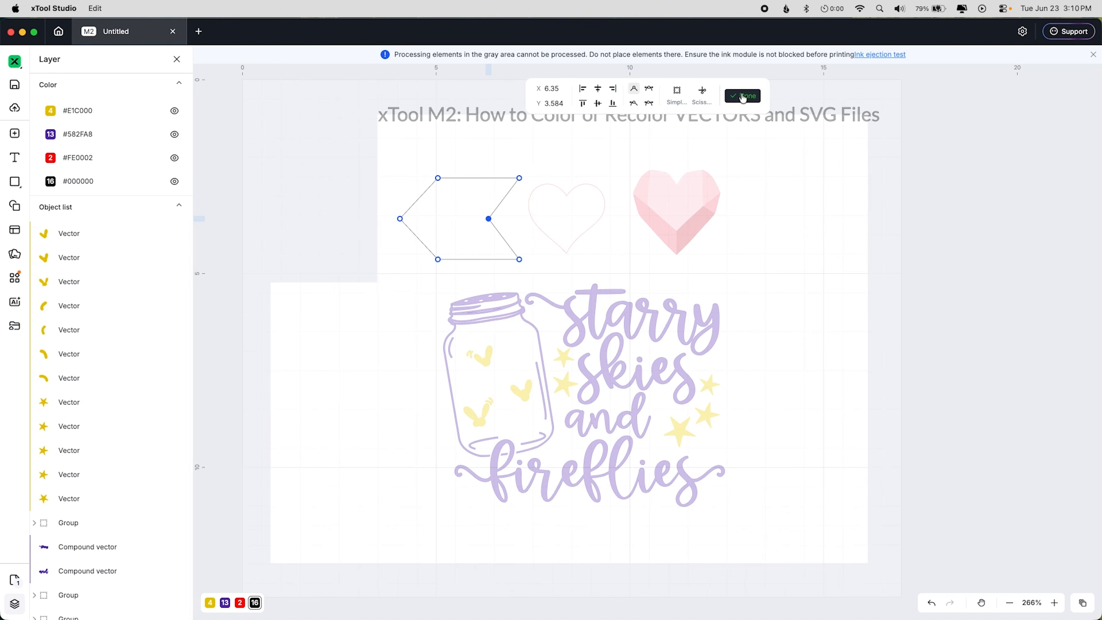
left_click(743, 95)
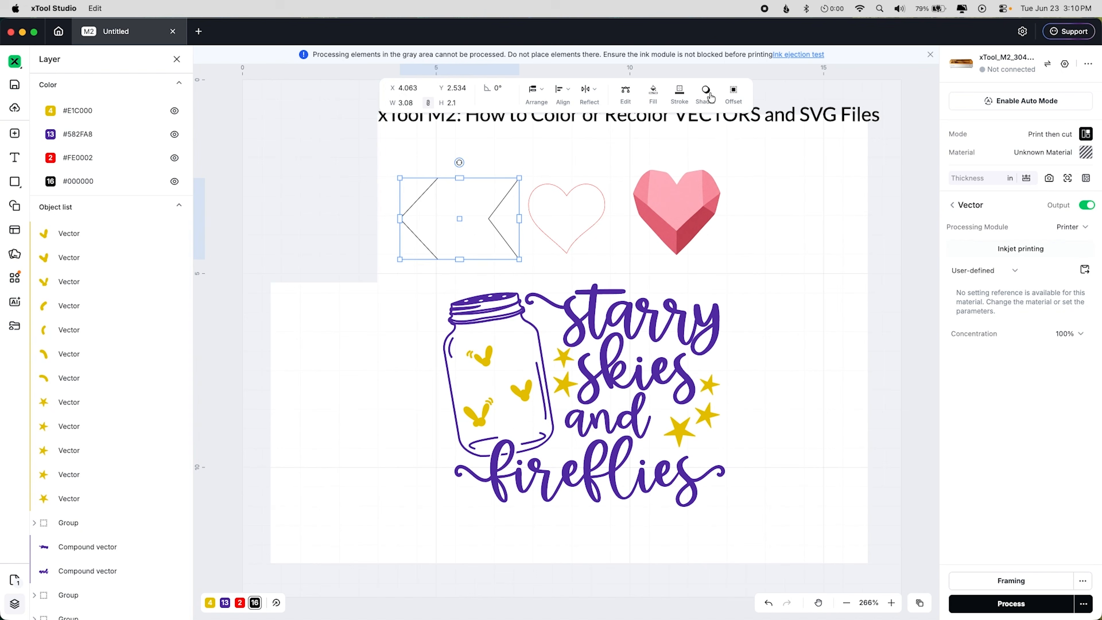
Step: Fill the notched arrow shape with solid red #DF1616
left_click(653, 99)
left_click(169, 160)
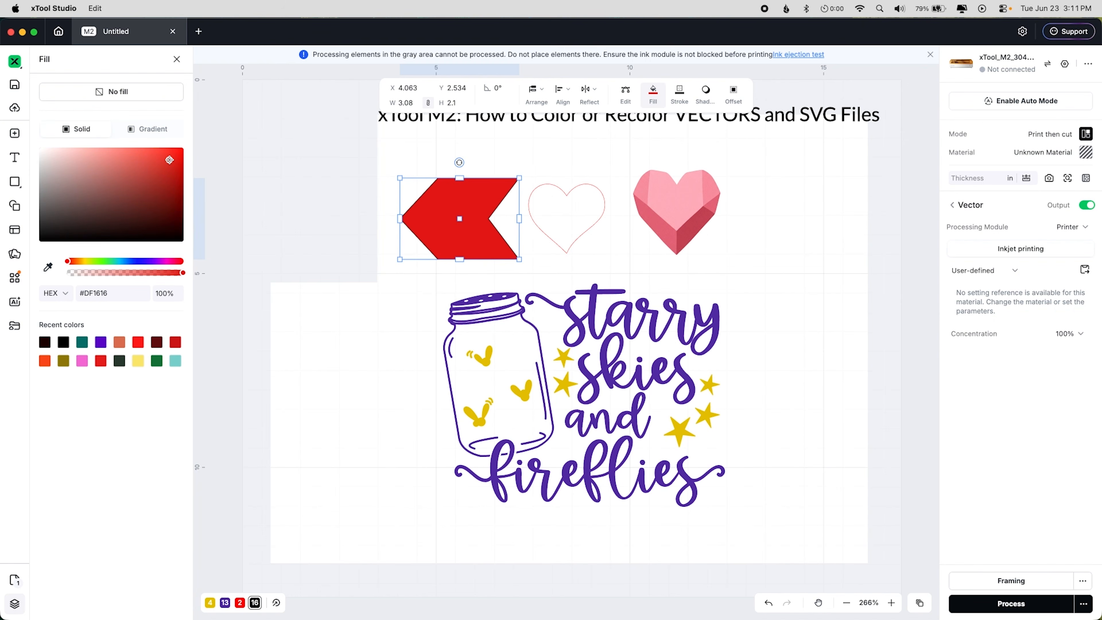
Step: Give the red arrow a 6 pt stroke, coloring it teal #057670 first and switching it to a linear gradient
left_click(680, 96)
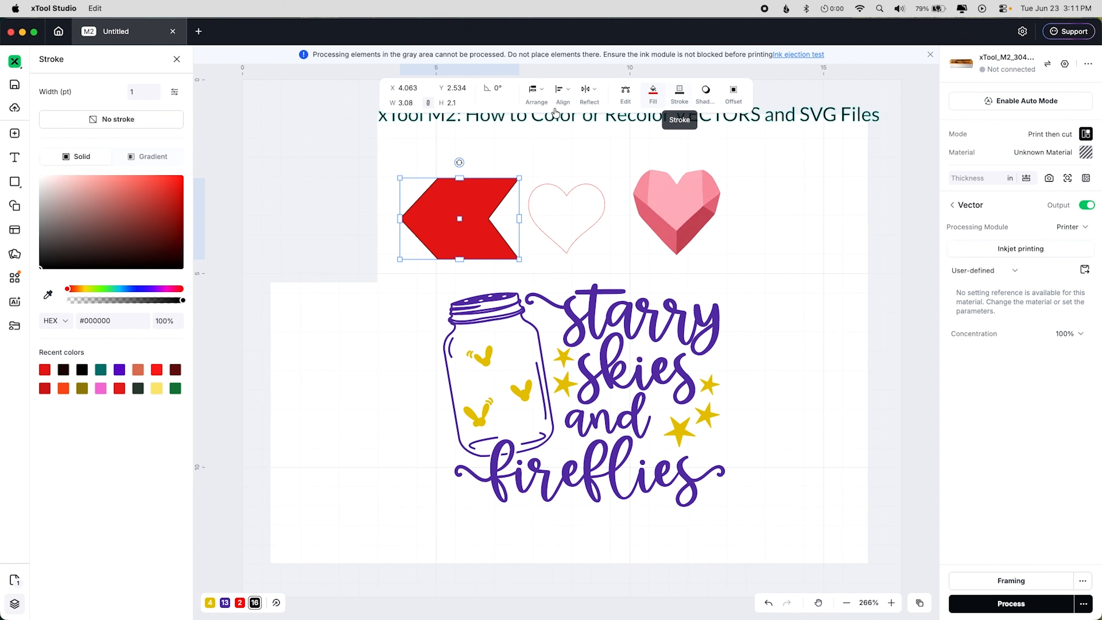
left_click(134, 91)
left_click(133, 89)
left_click(134, 90)
left_click(134, 90)
left_click(134, 90)
left_click(134, 90)
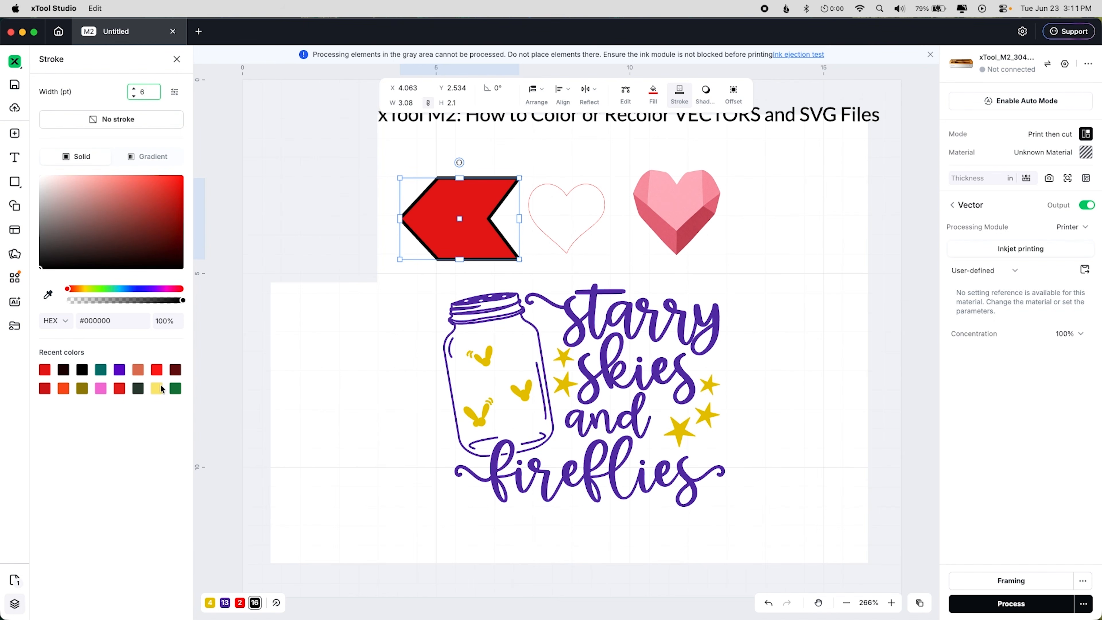
left_click(101, 370)
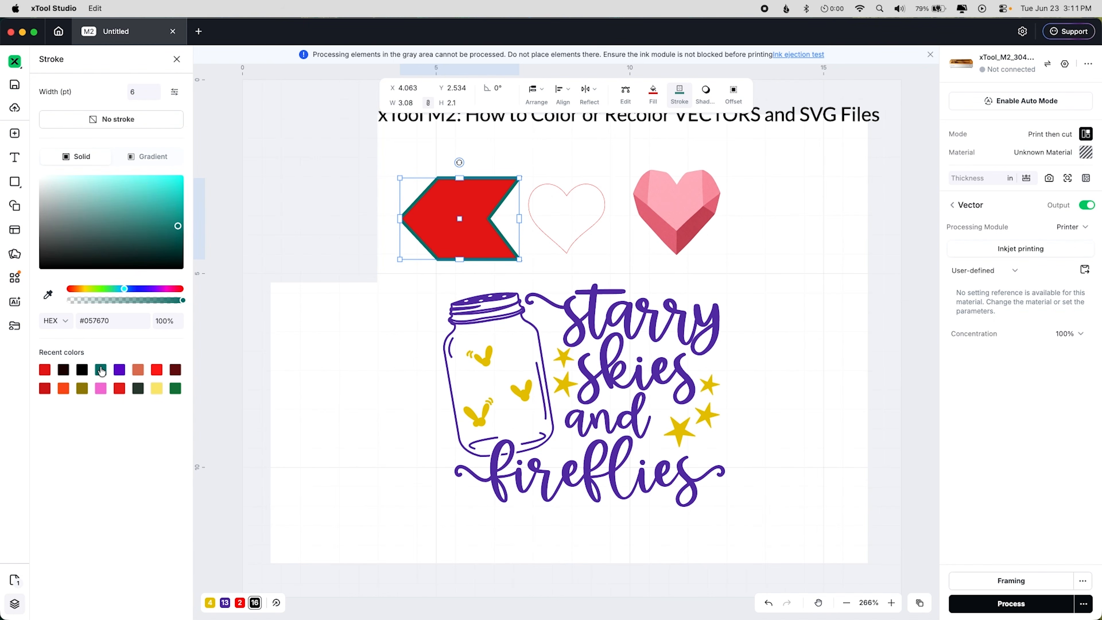
left_click(147, 157)
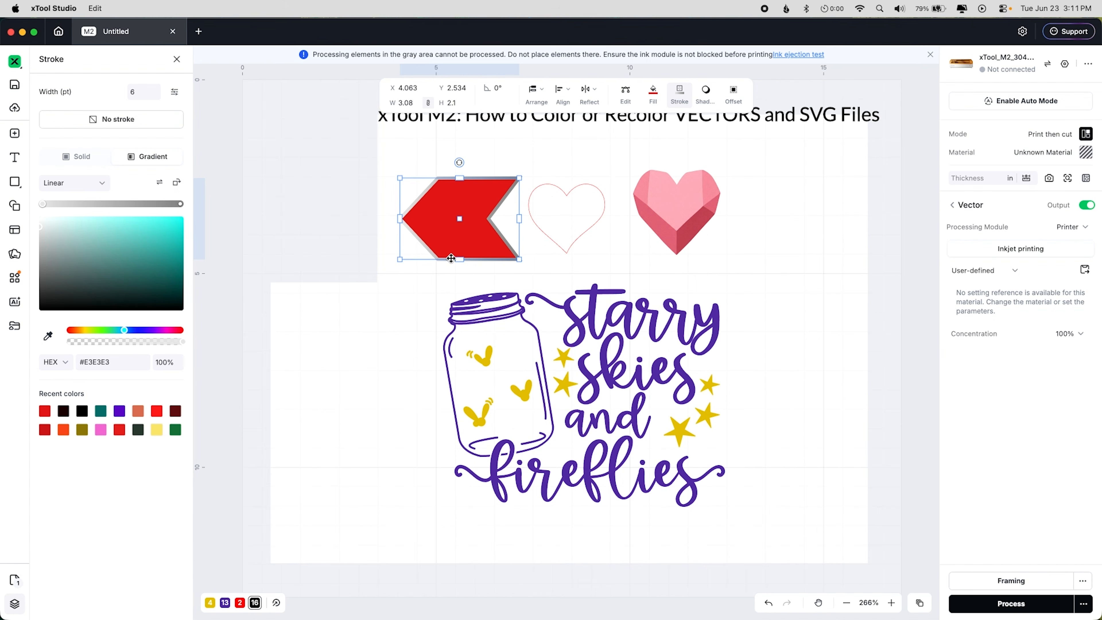
Step: Assign the outline heart to the Printer processing module and turn on its 3D shadow
left_click(589, 229)
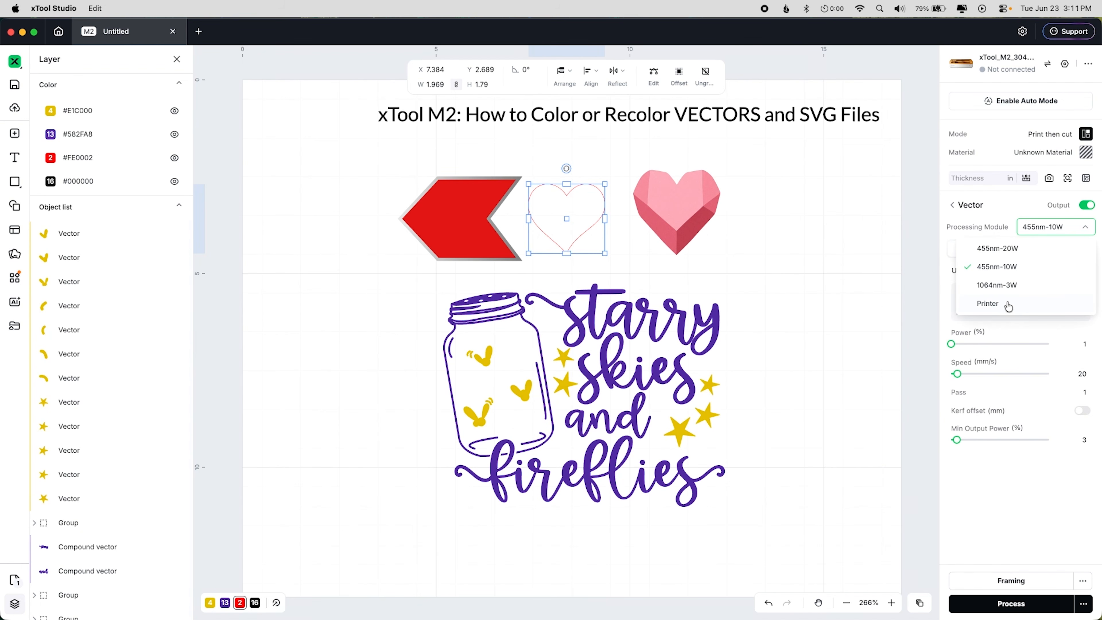
left_click(1008, 304)
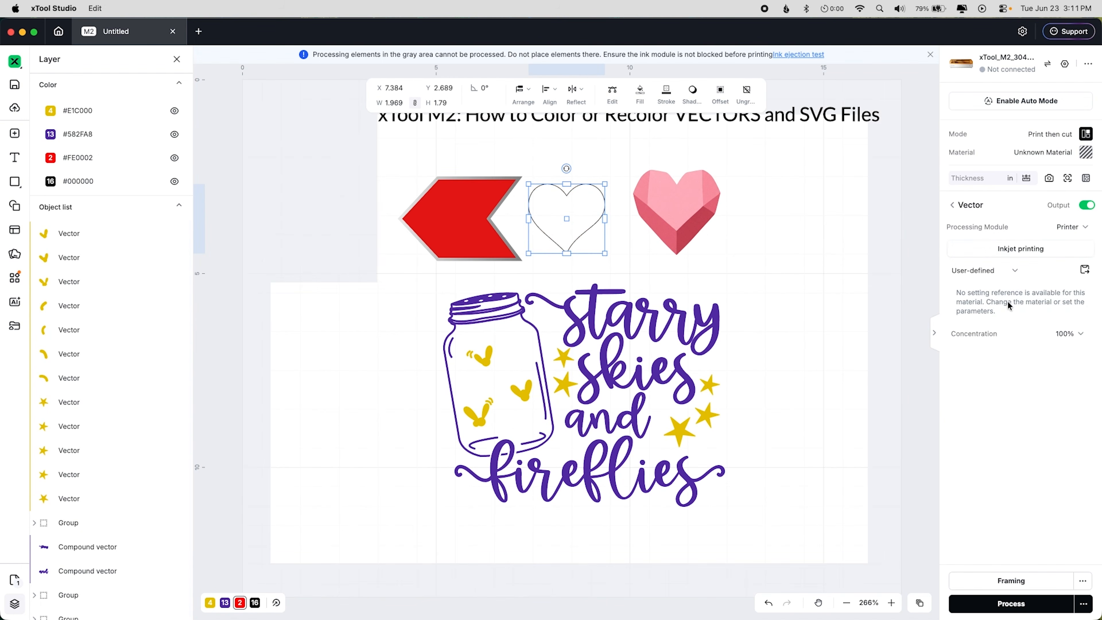
left_click(693, 92)
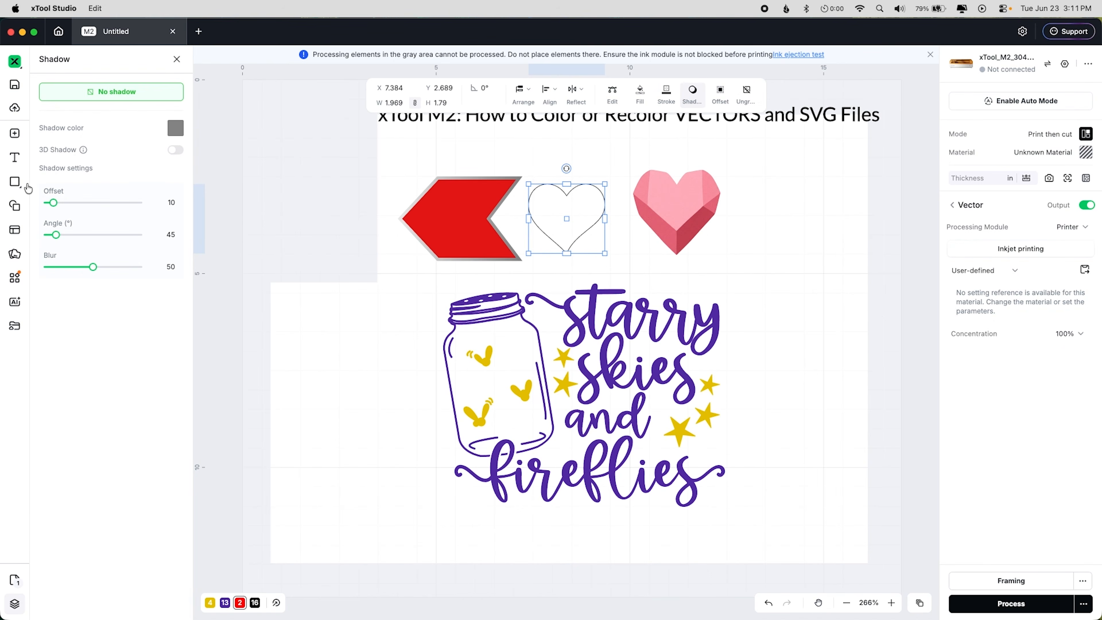
left_click(176, 150)
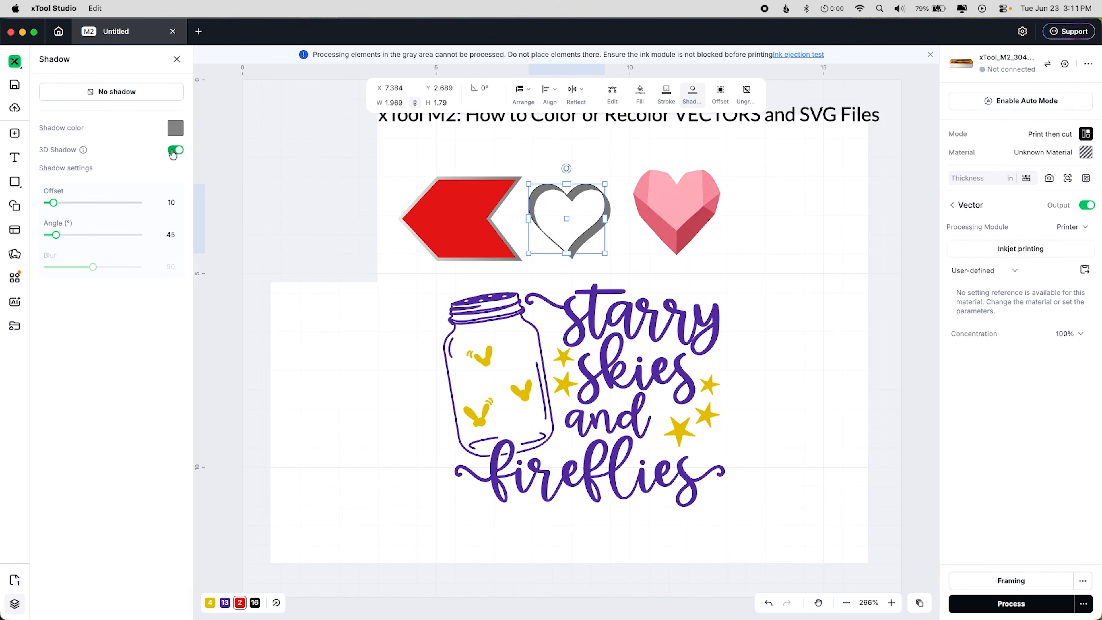
Step: Fill the outline heart with teal #057670, and change the fill to red #DF1616
left_click(640, 93)
left_click(125, 344)
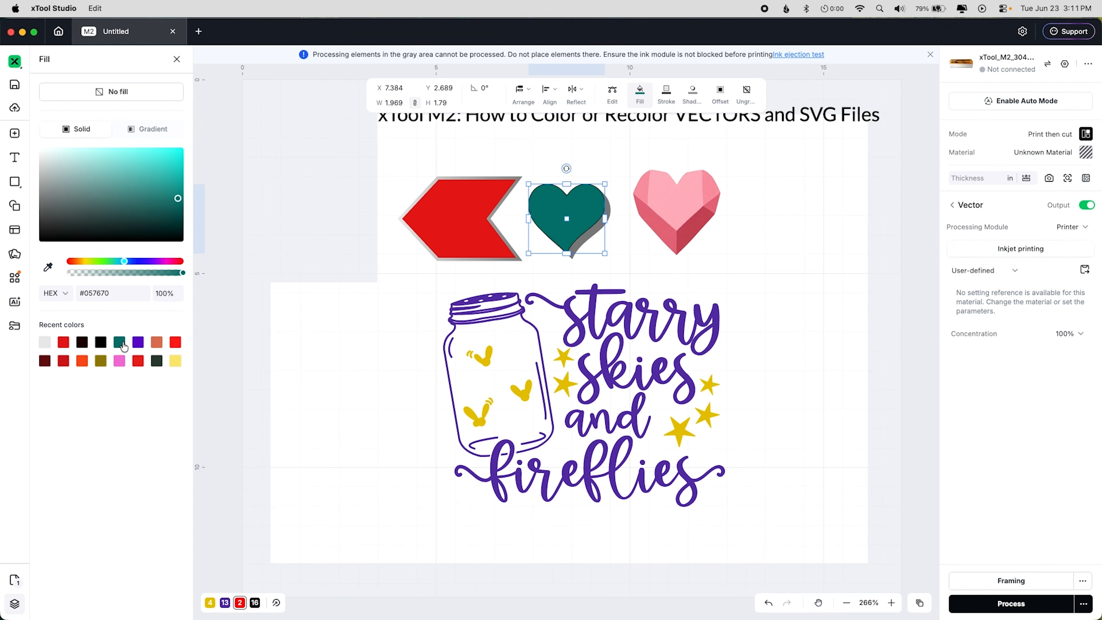
left_click(63, 343)
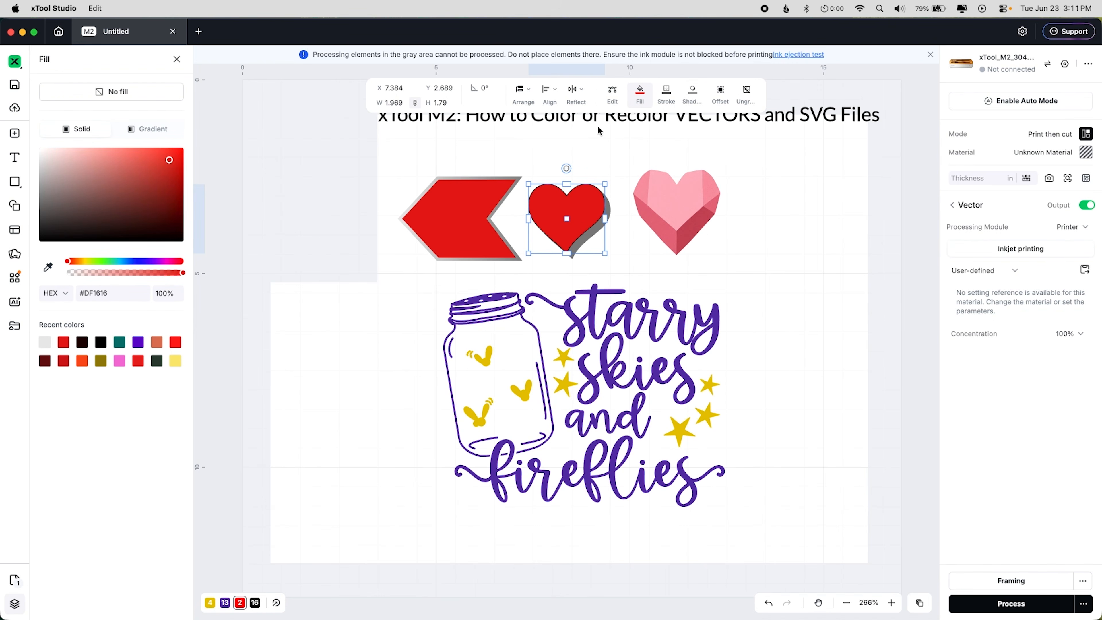
Step: Remove the red heart's stroke and clear the selection
left_click(666, 92)
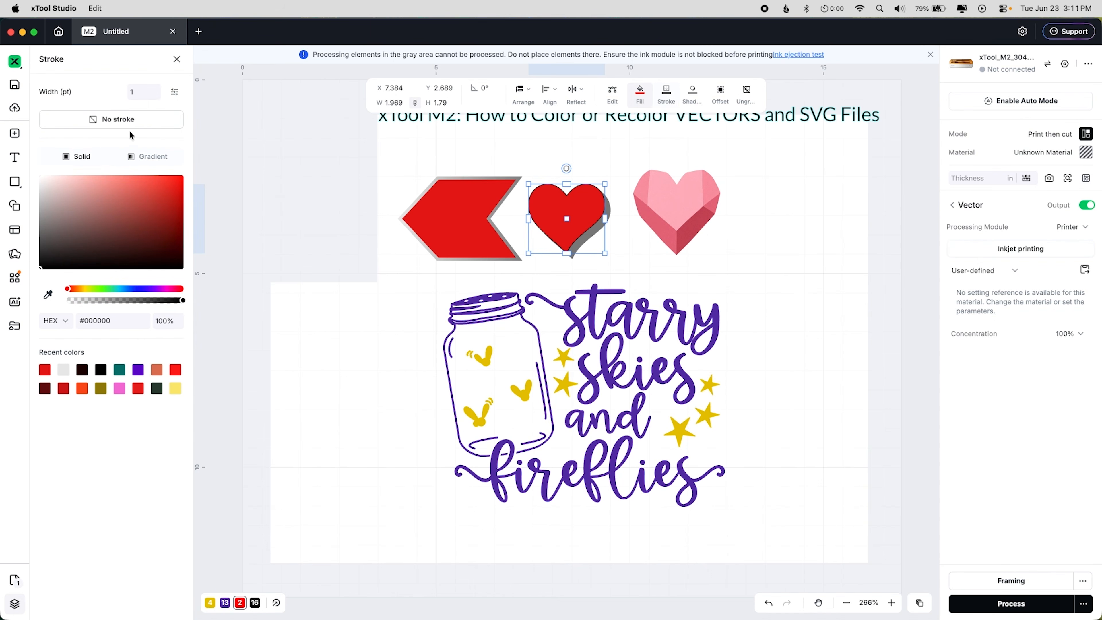
left_click(105, 120)
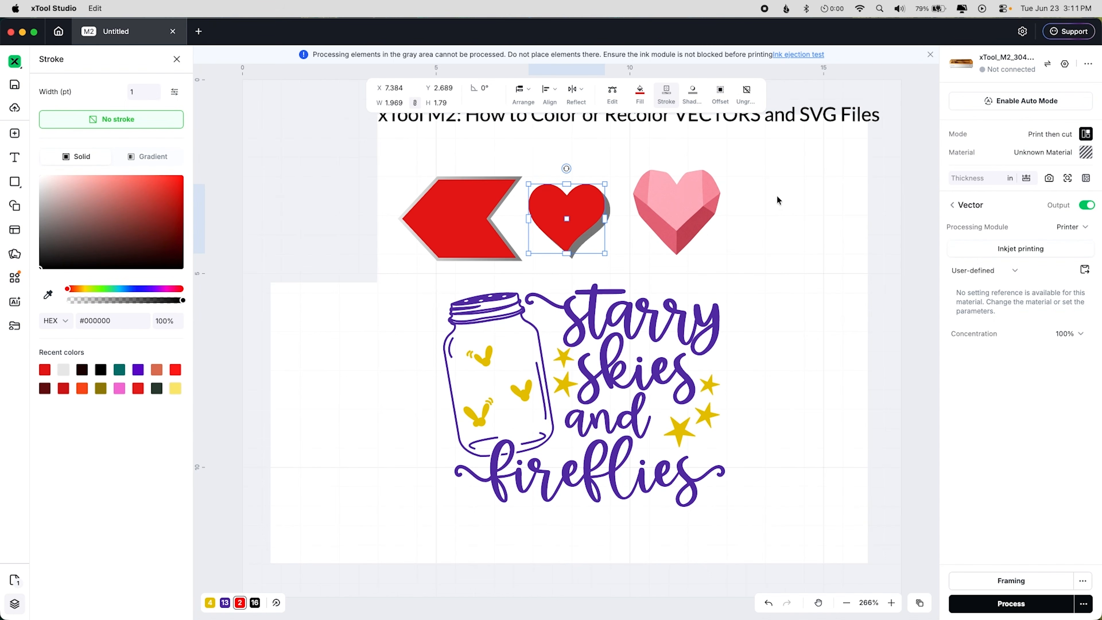
key("Escape")
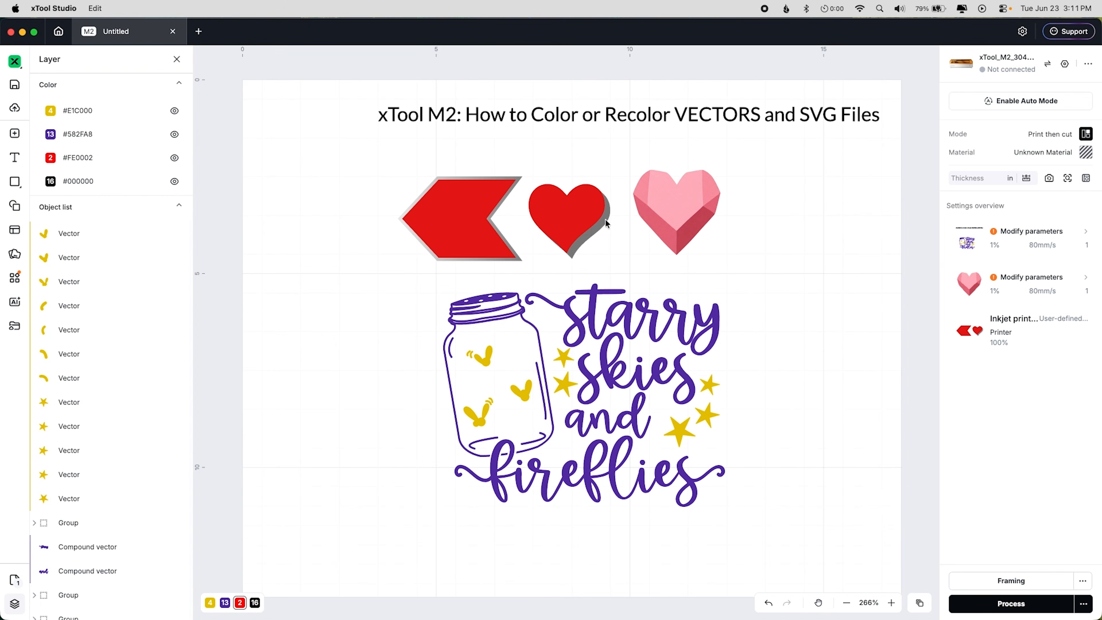
Step: Examine the ungrouped design's separate parts by selecting the word "starry" and the individual fireflies in turn
left_click(582, 304)
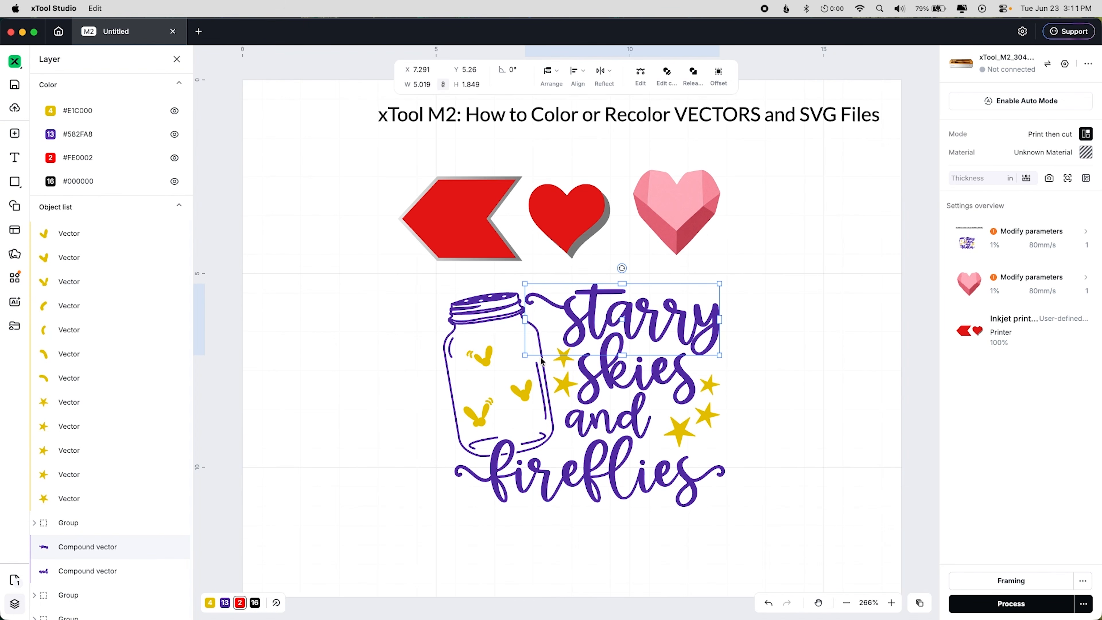
left_click(487, 364)
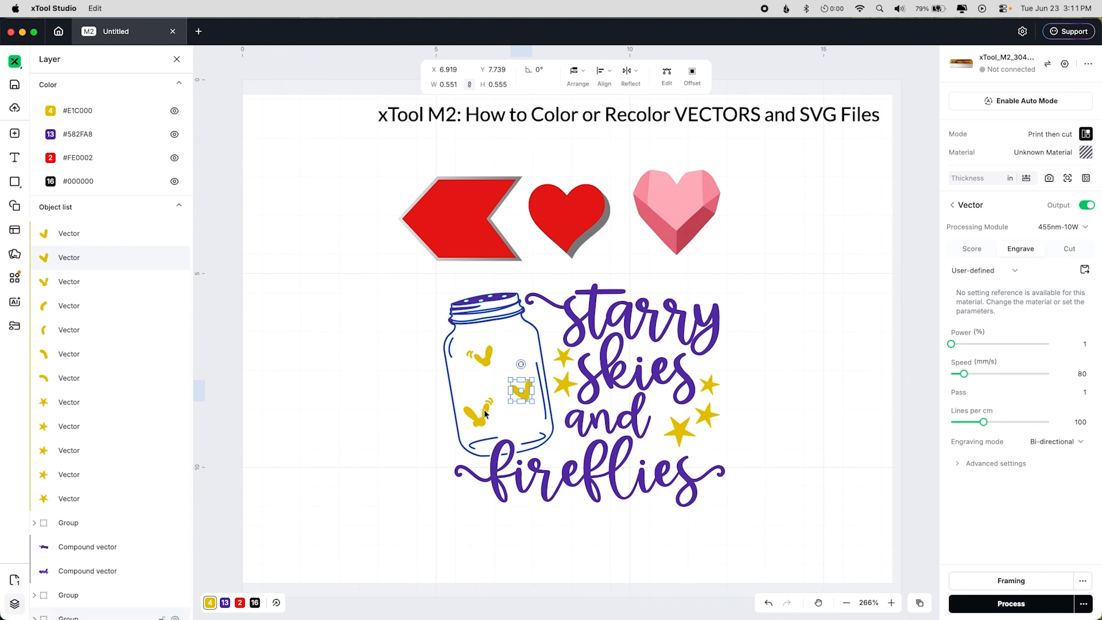
left_click(479, 415)
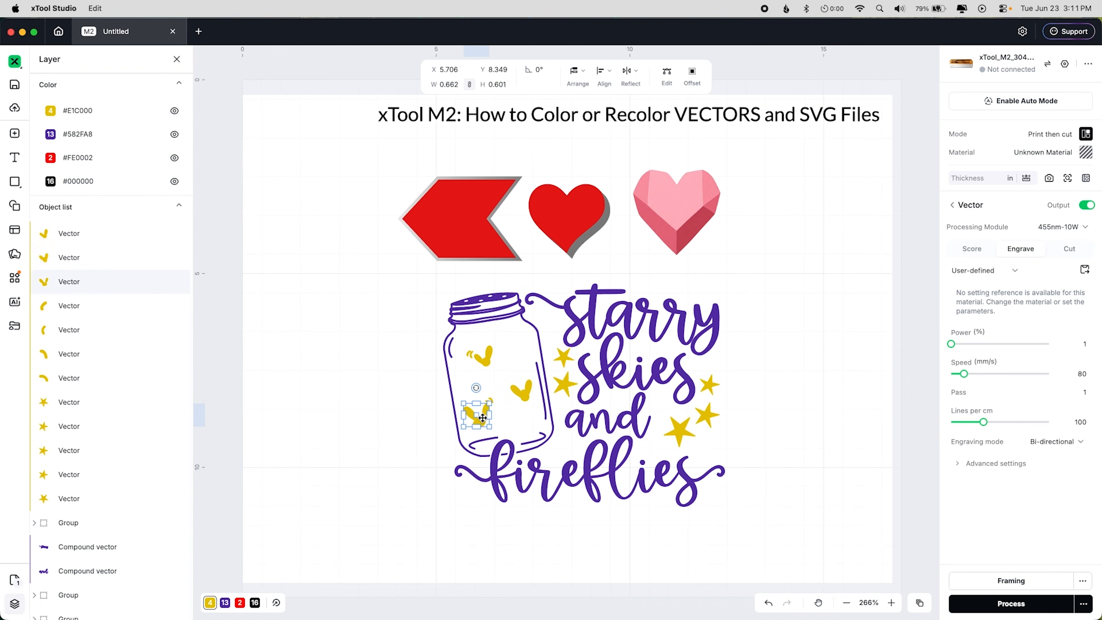
right_click(490, 359)
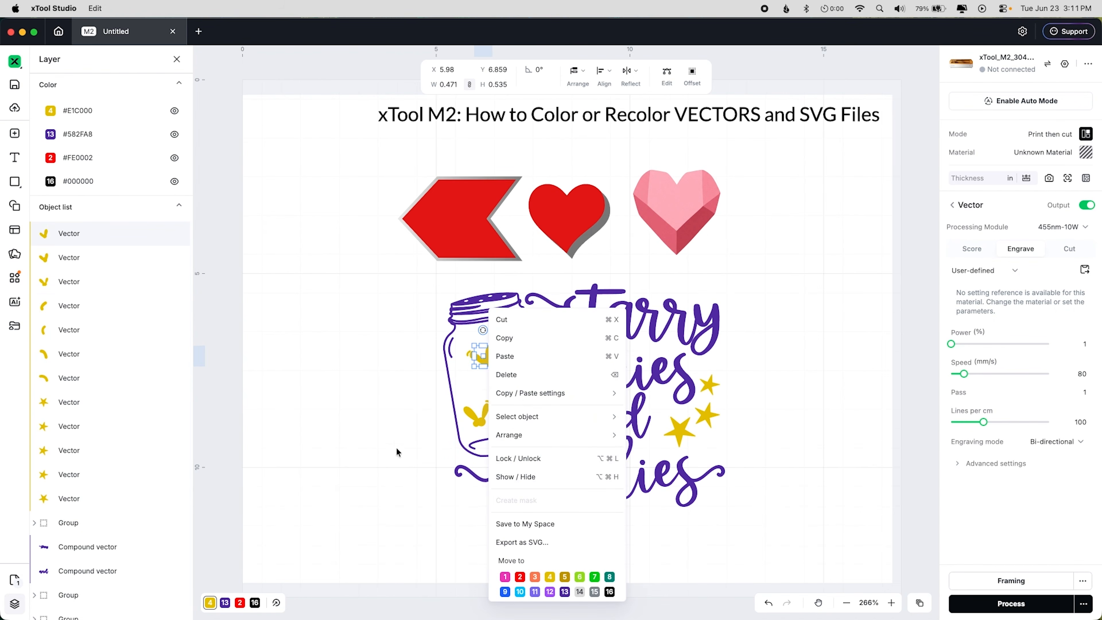
left_click(361, 296)
Step: Select the whole starry skies and fireflies design and assign it to the Printer processing module
left_click_drag(388, 269, 752, 589)
left_click(1024, 343)
left_click(1047, 230)
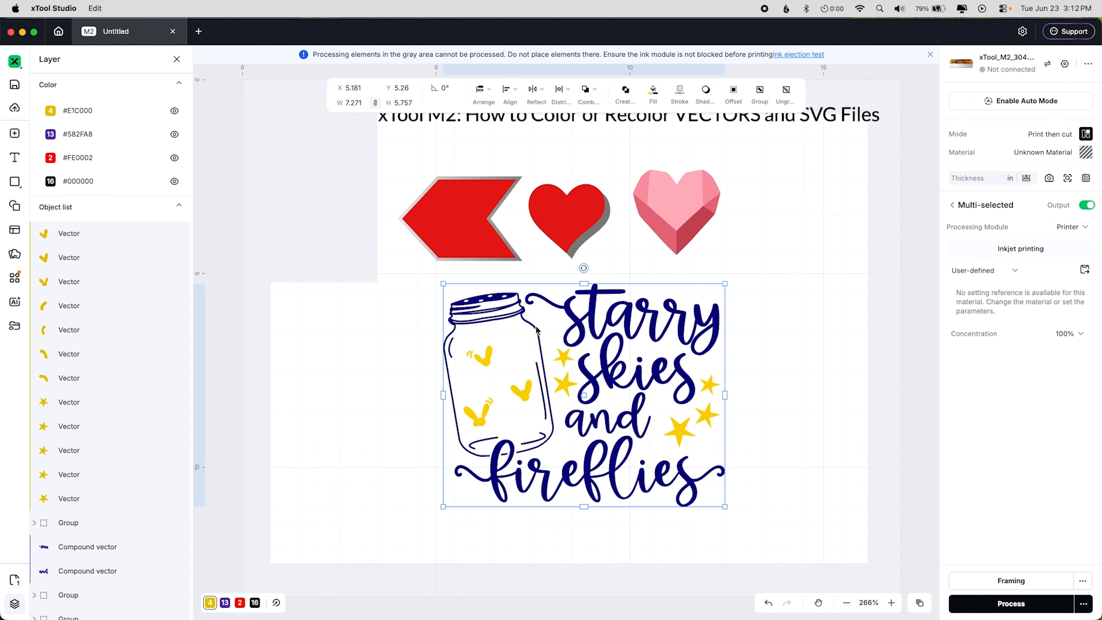
Step: Select the upper two fireflies in the jar together and fill them with muted gold #D2BD41
left_click(485, 357)
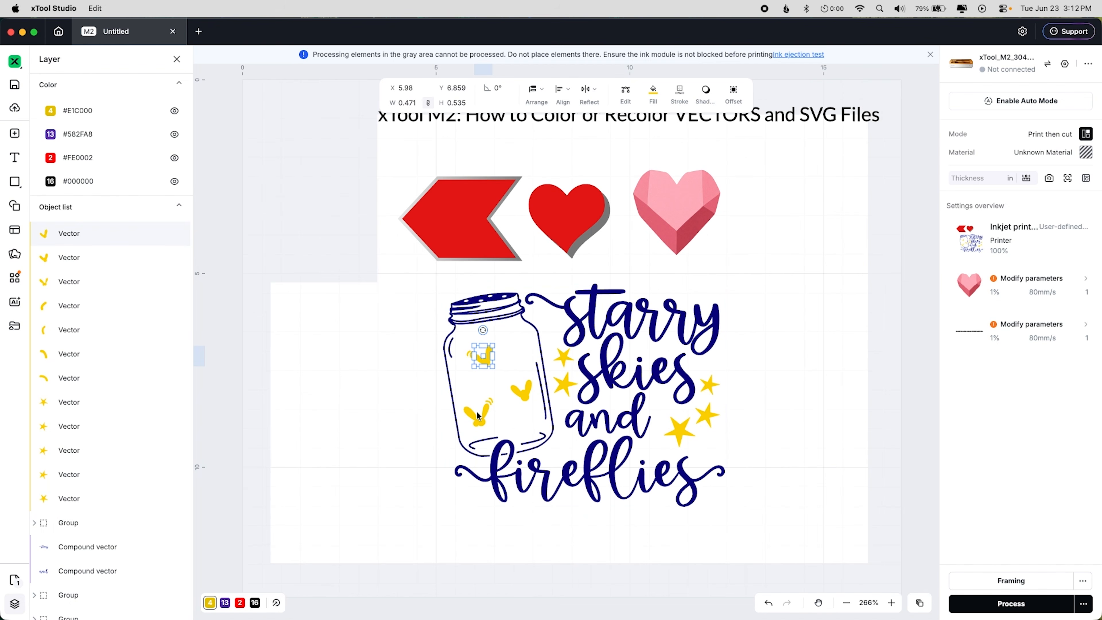
right_click(526, 395)
left_click(483, 364)
left_click(523, 393, "shift")
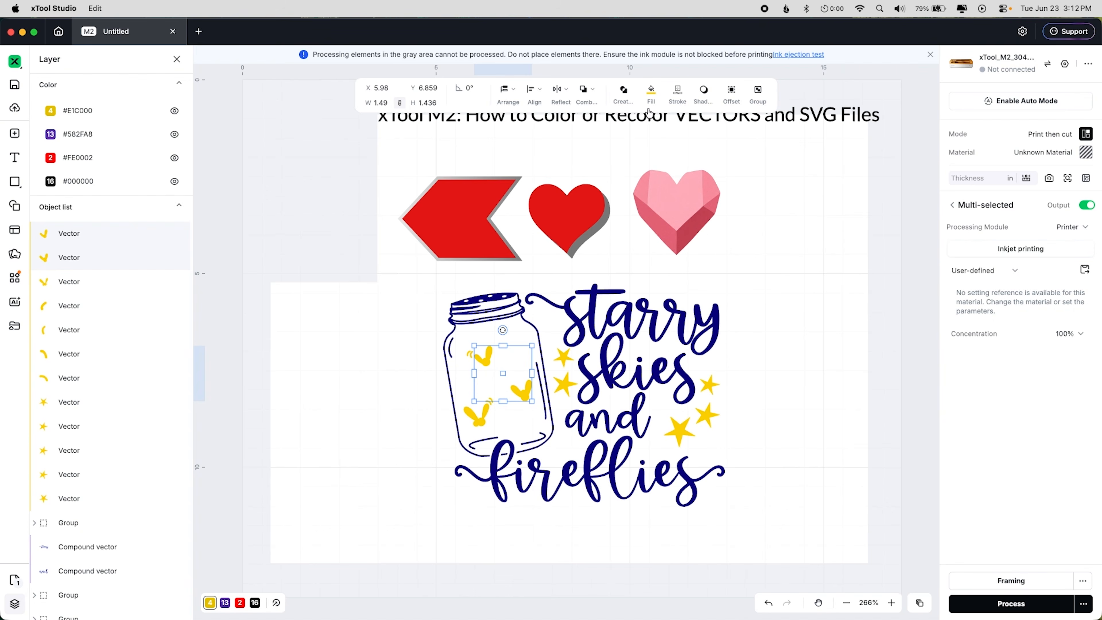
left_click(172, 177)
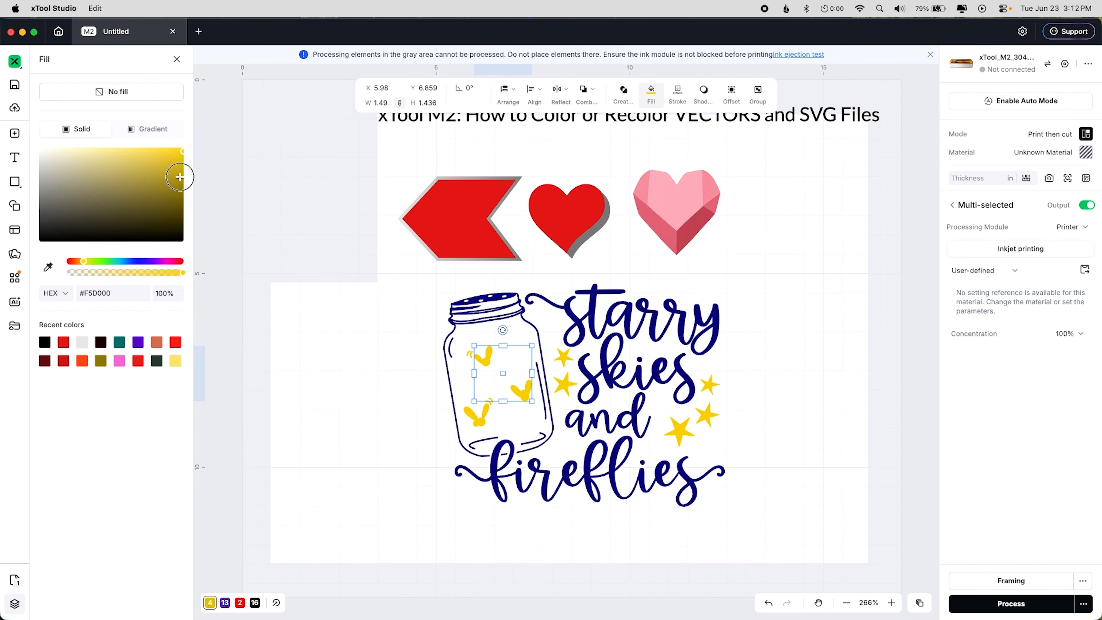
left_click_drag(173, 178, 139, 164)
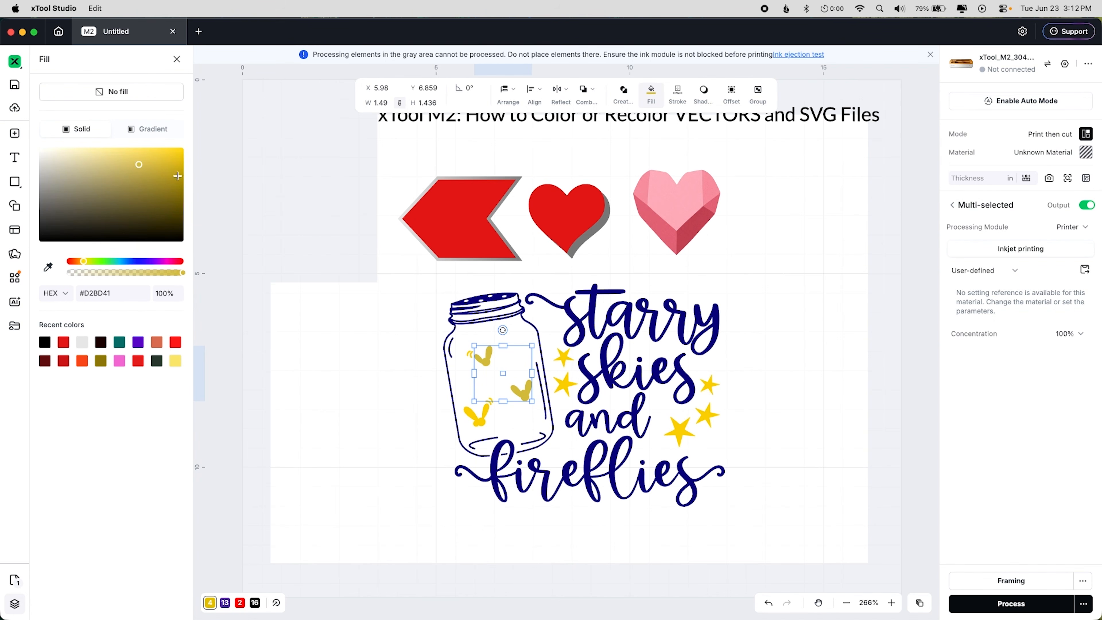
Step: Fill the word "starry" with a linear gradient running from light blue to #2A2AEF
left_click(637, 313)
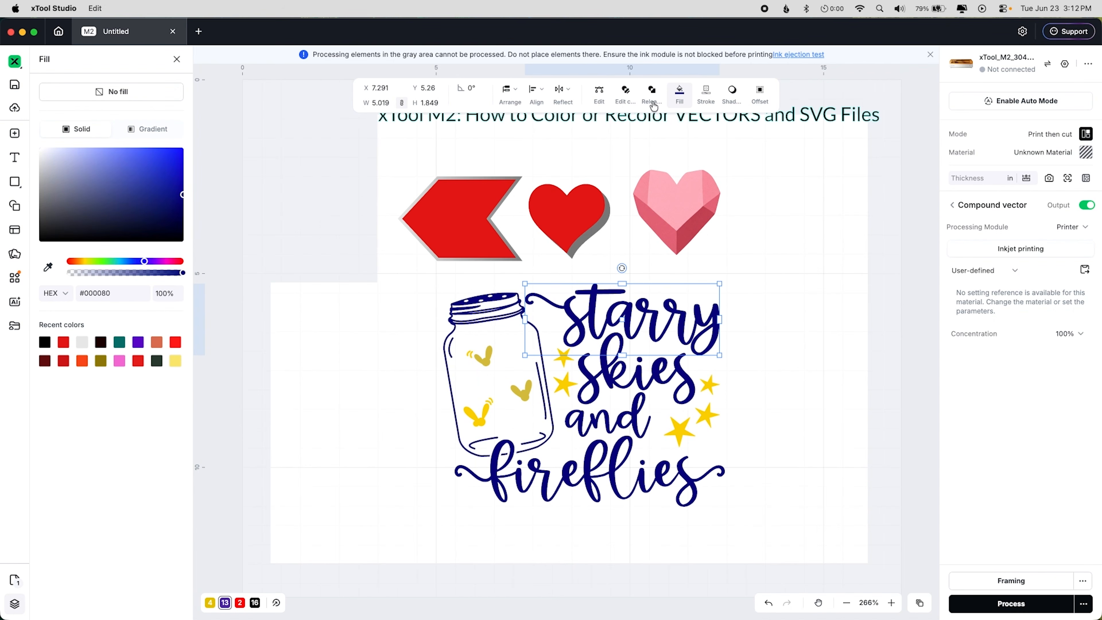
left_click(679, 96)
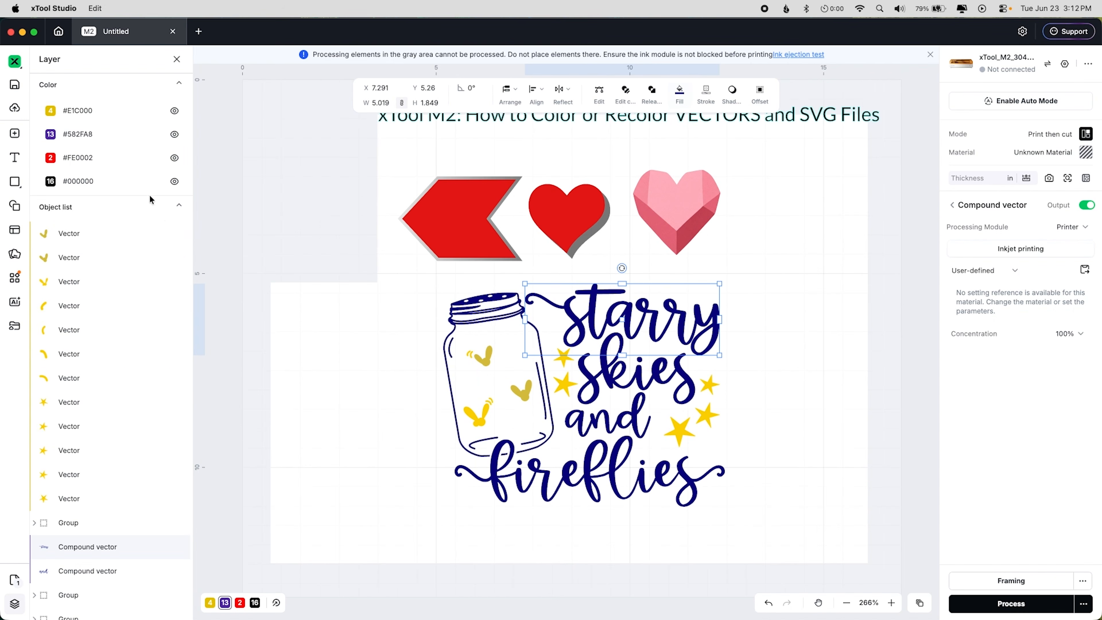
left_click(680, 97)
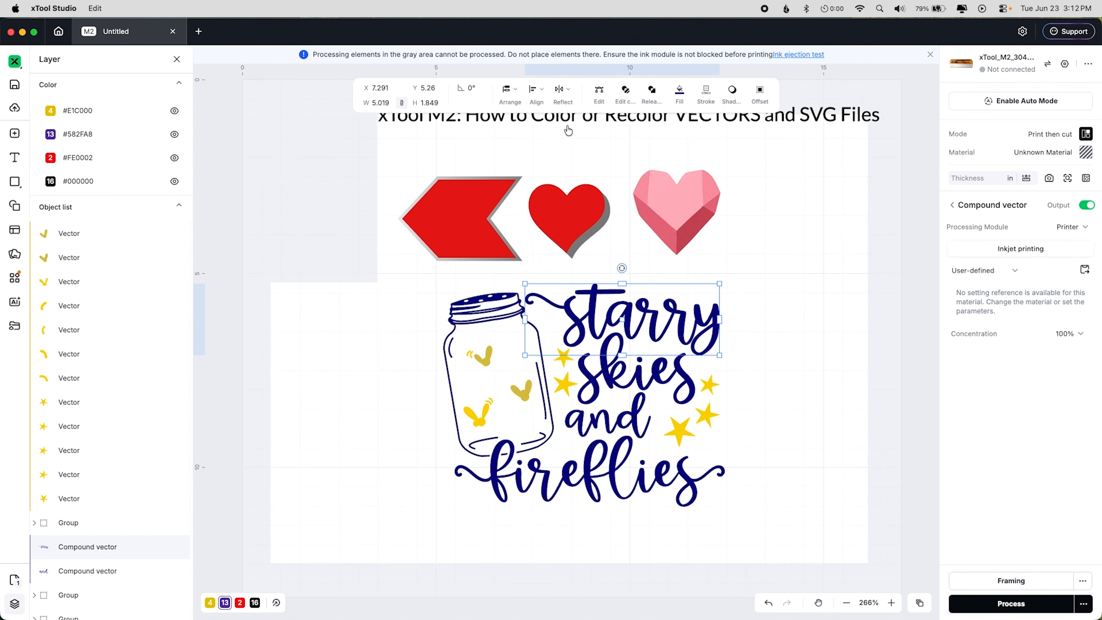
left_click(158, 135)
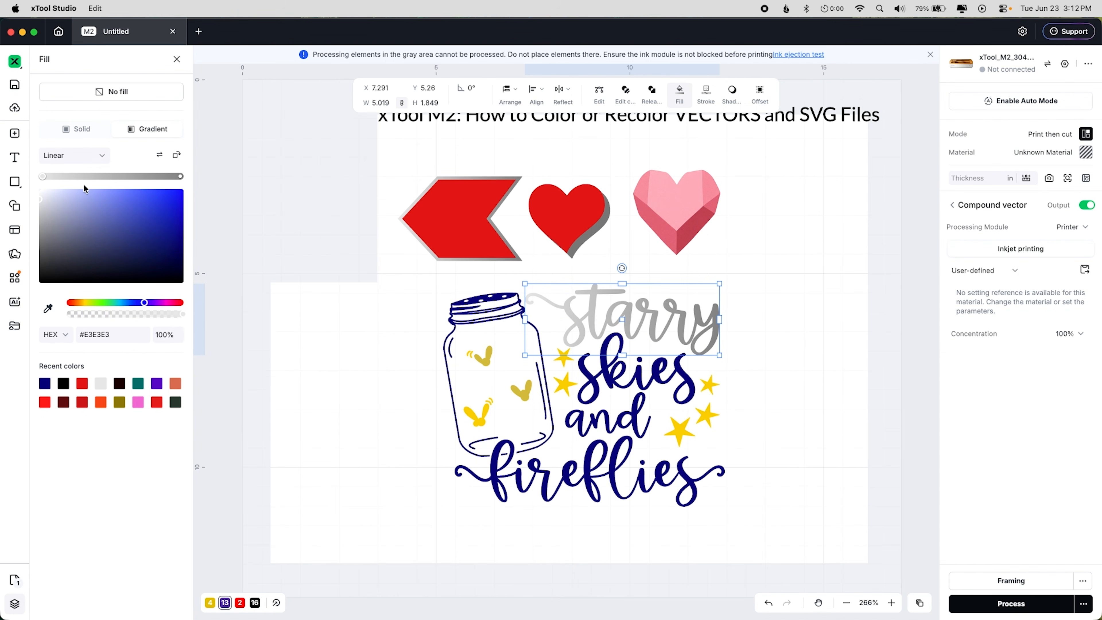
left_click(180, 176)
left_click(158, 195)
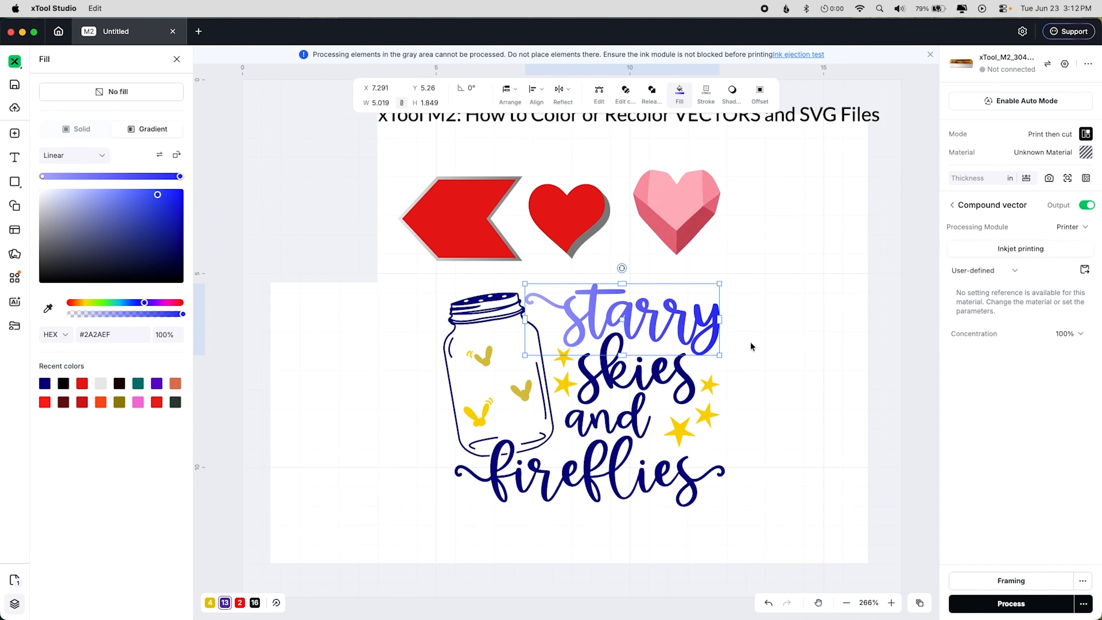
Step: Select all parts of the starry skies and fireflies design and group them
left_click(781, 526)
left_click_drag(390, 276, 782, 523)
left_click(764, 76)
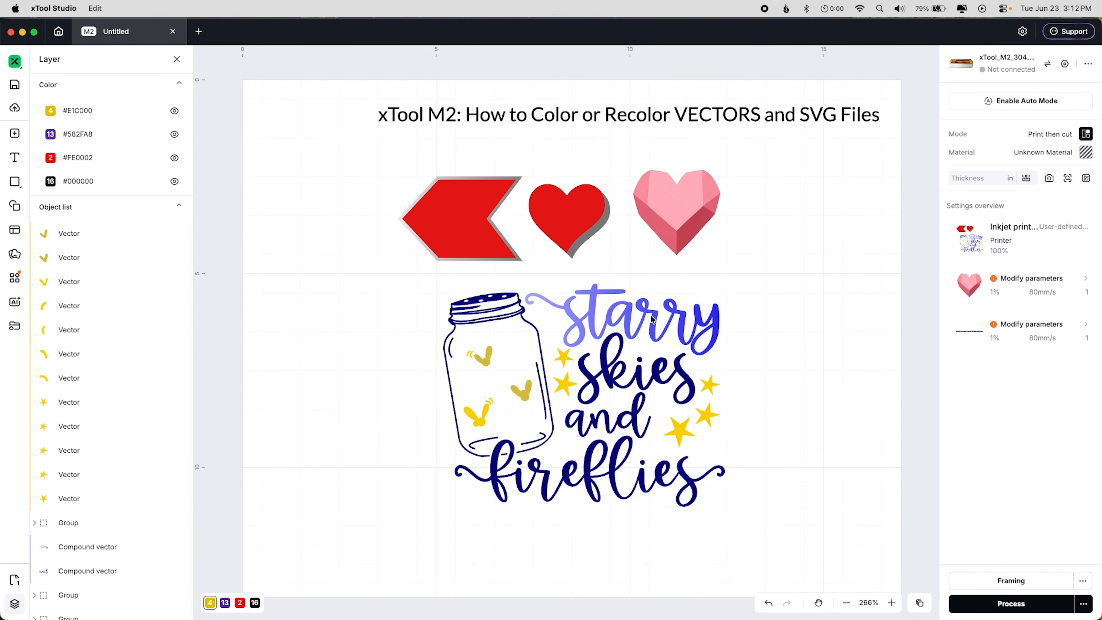
left_click(652, 320)
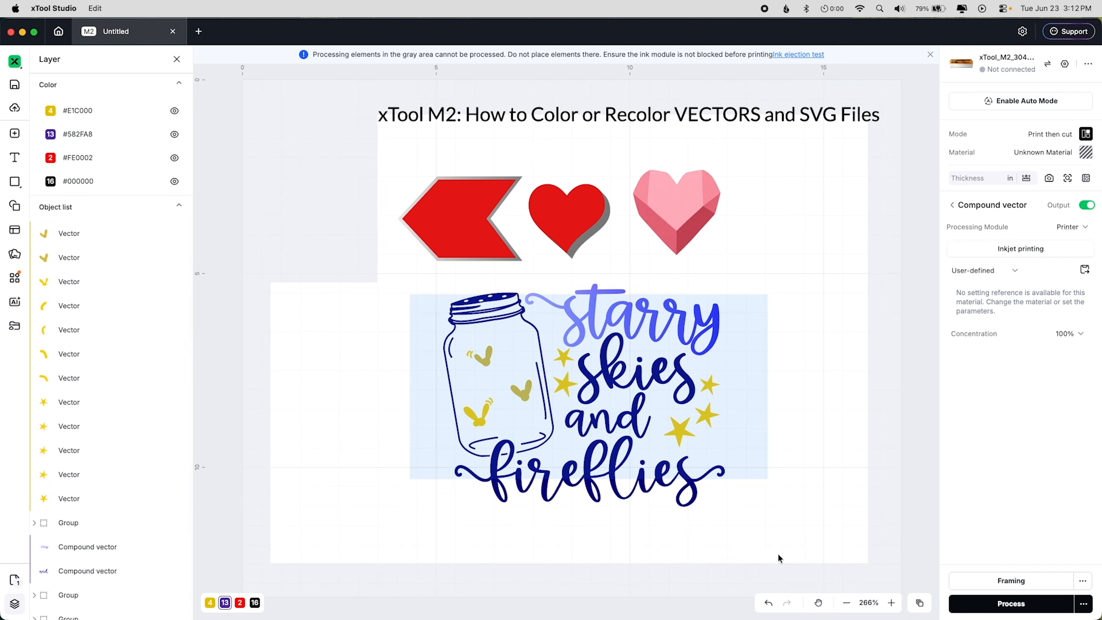
left_click_drag(779, 558, 782, 564)
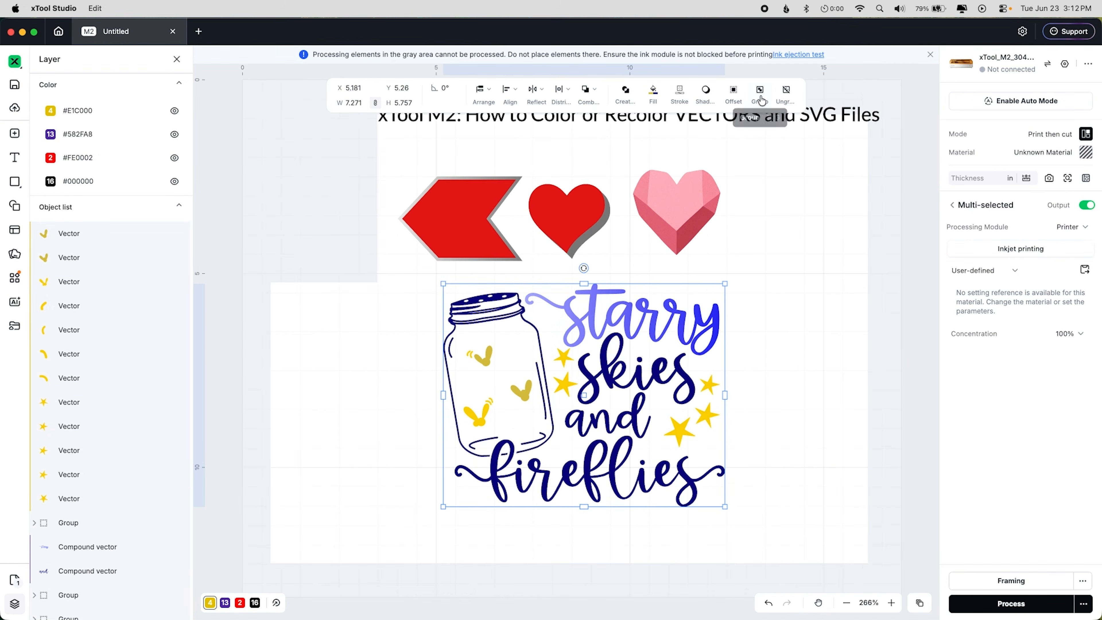
left_click(761, 96)
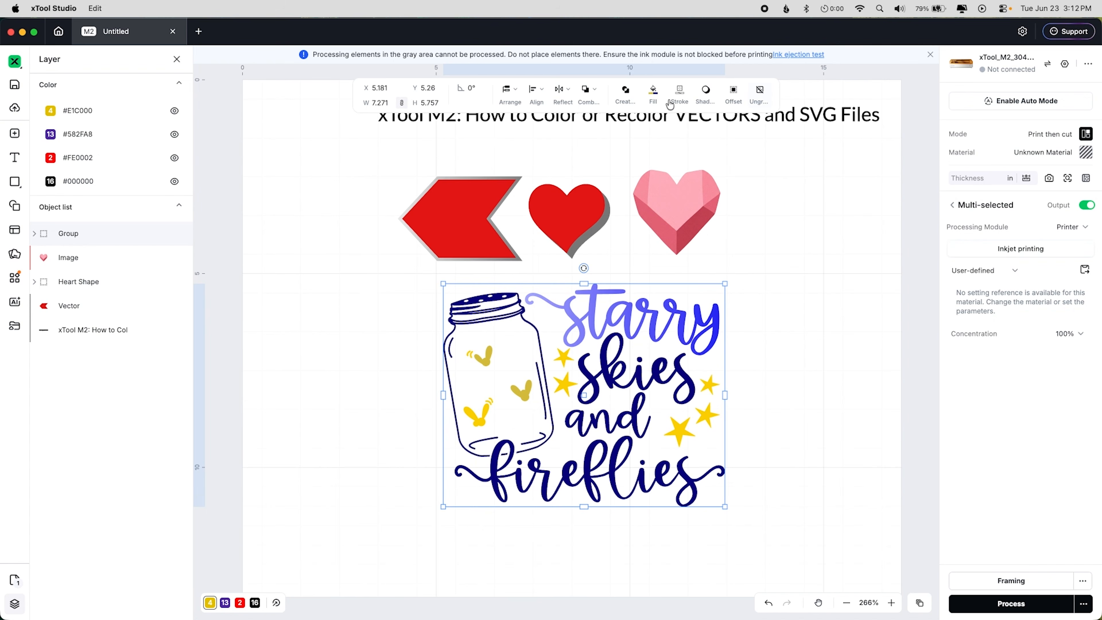
Step: Fill the grouped starry skies and fireflies design with a linear gradient from light purple to #800DD9
left_click(653, 93)
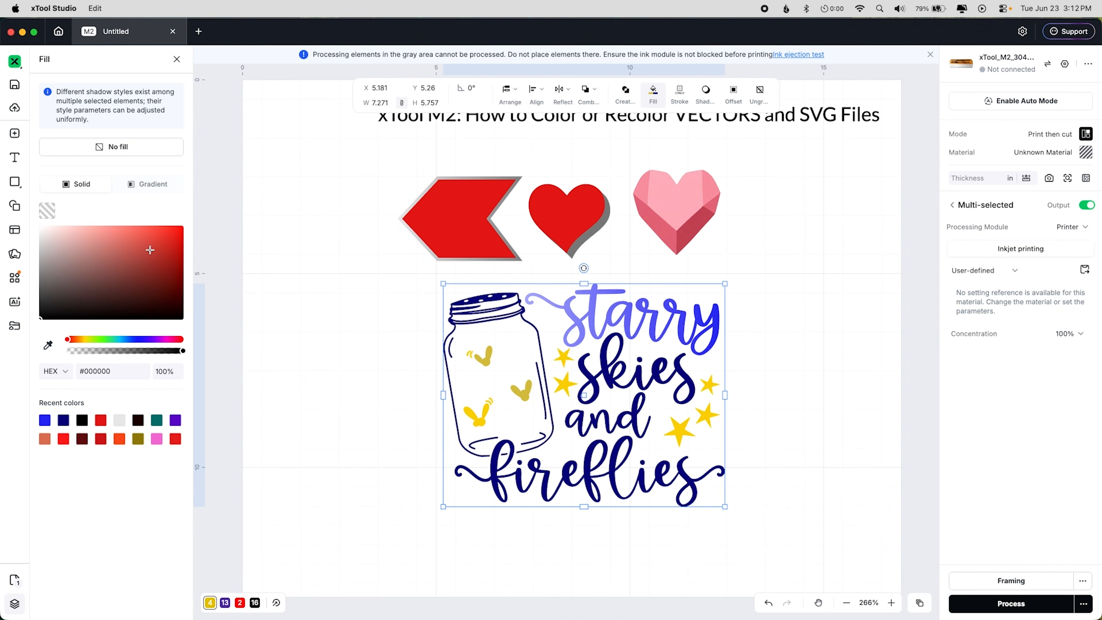
left_click(161, 239)
left_click(155, 261)
left_click(149, 130)
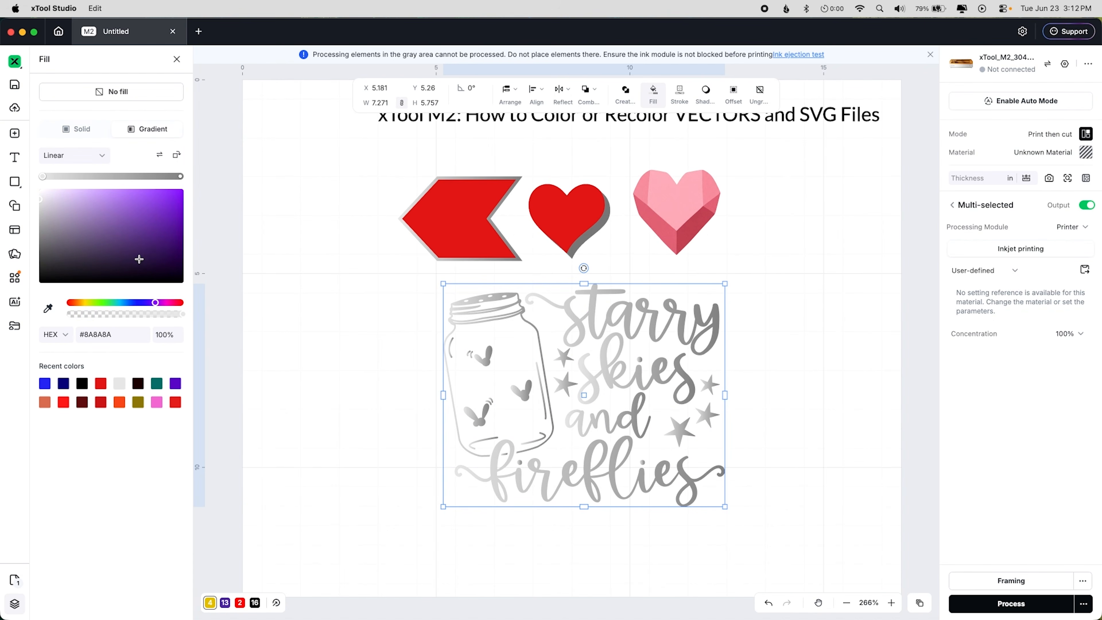
left_click(44, 177)
left_click(180, 177)
left_click(175, 202)
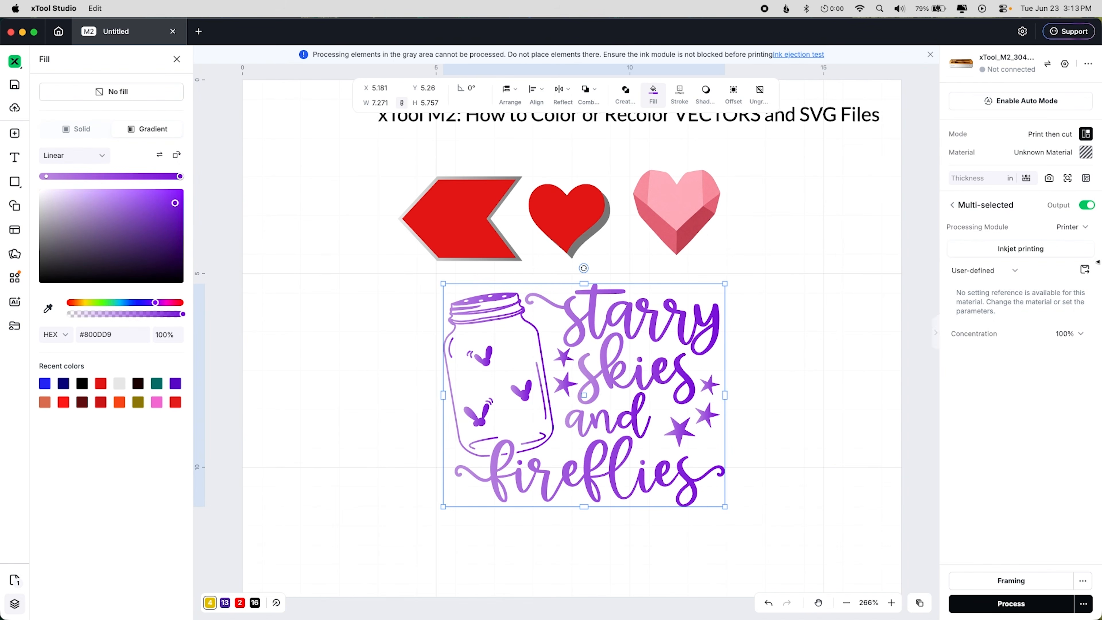
Step: Switch the red arrow's processing module to 455nm-10W, clear the selection and undo the module change
left_click(1074, 229)
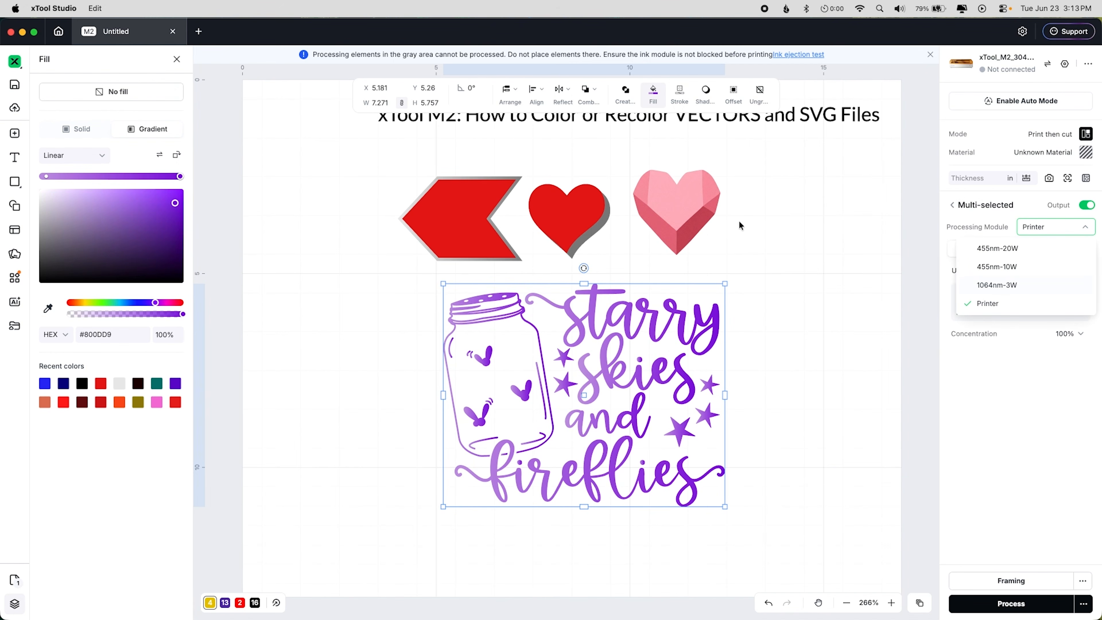
left_click(479, 200)
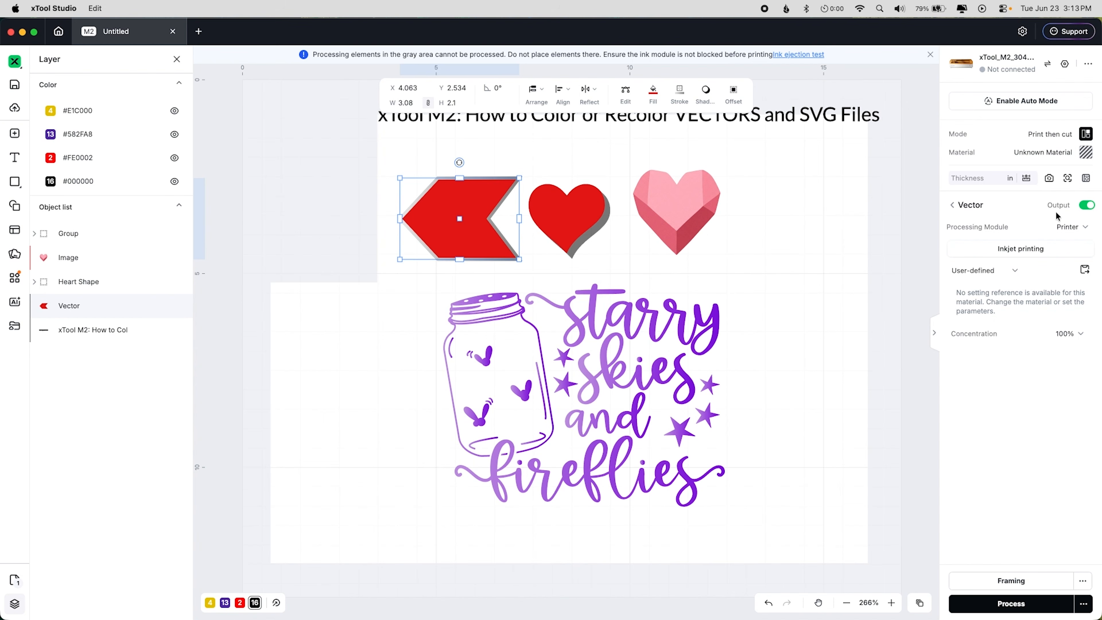
left_click(1068, 227)
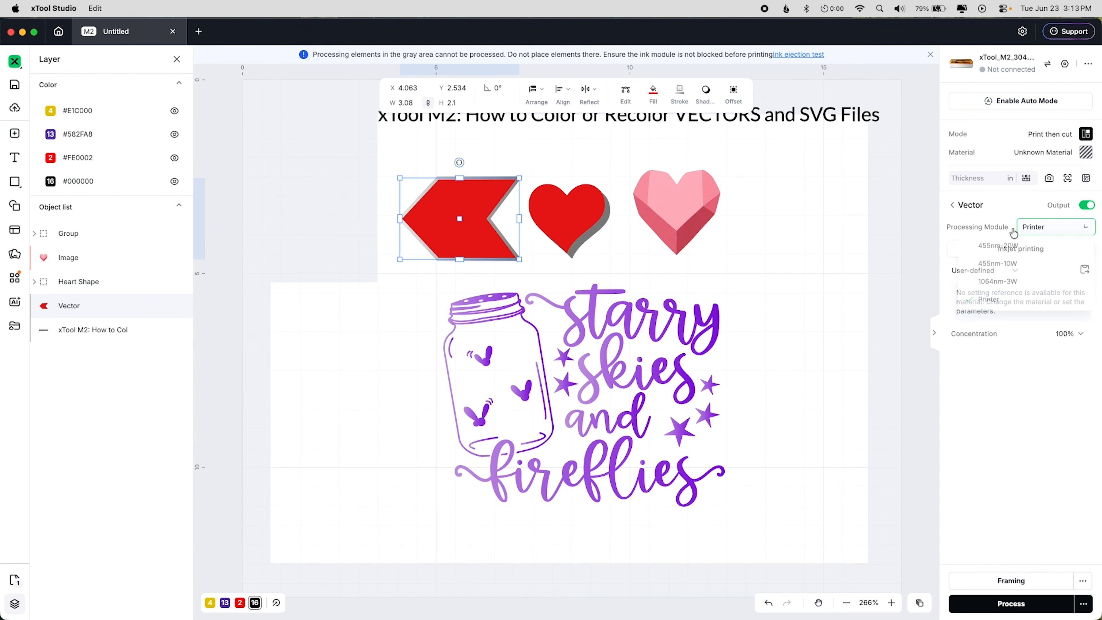
left_click(996, 266)
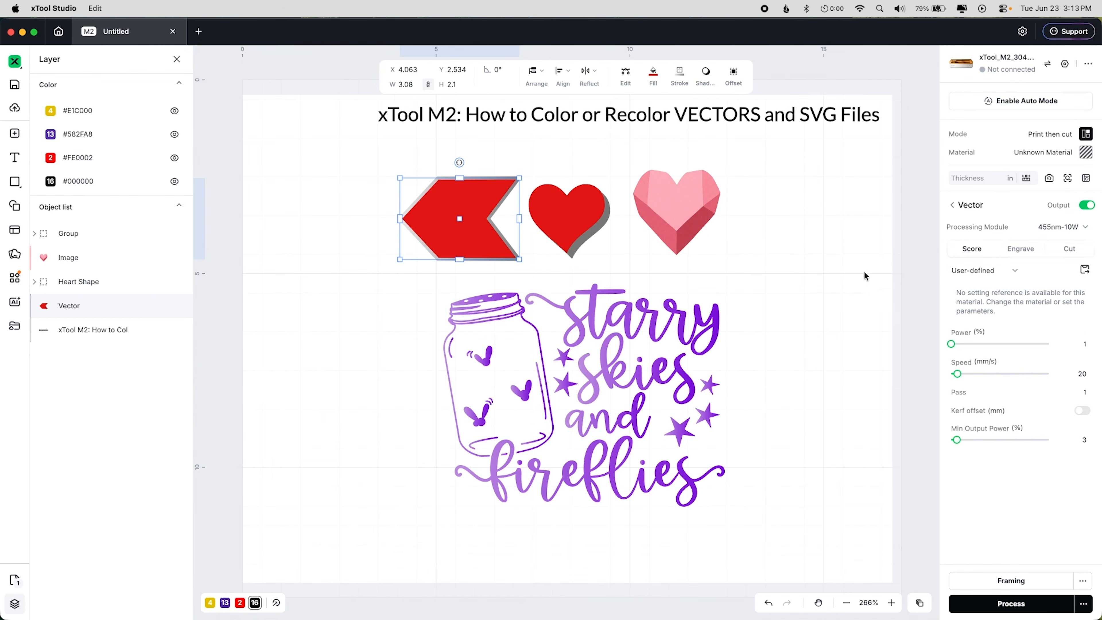
left_click(359, 191)
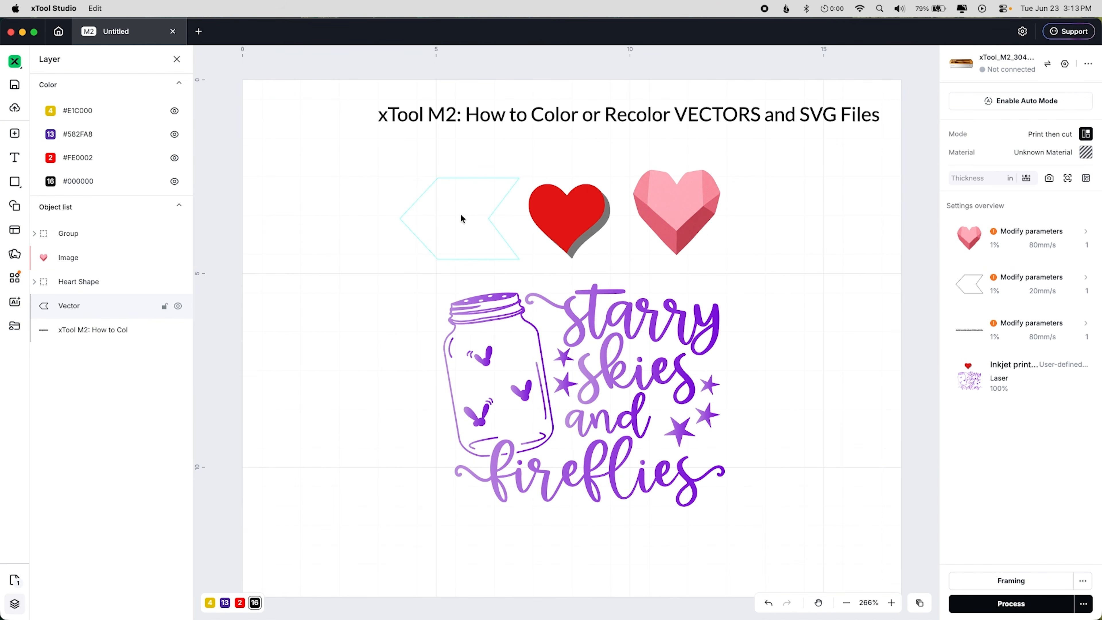
key("super+z")
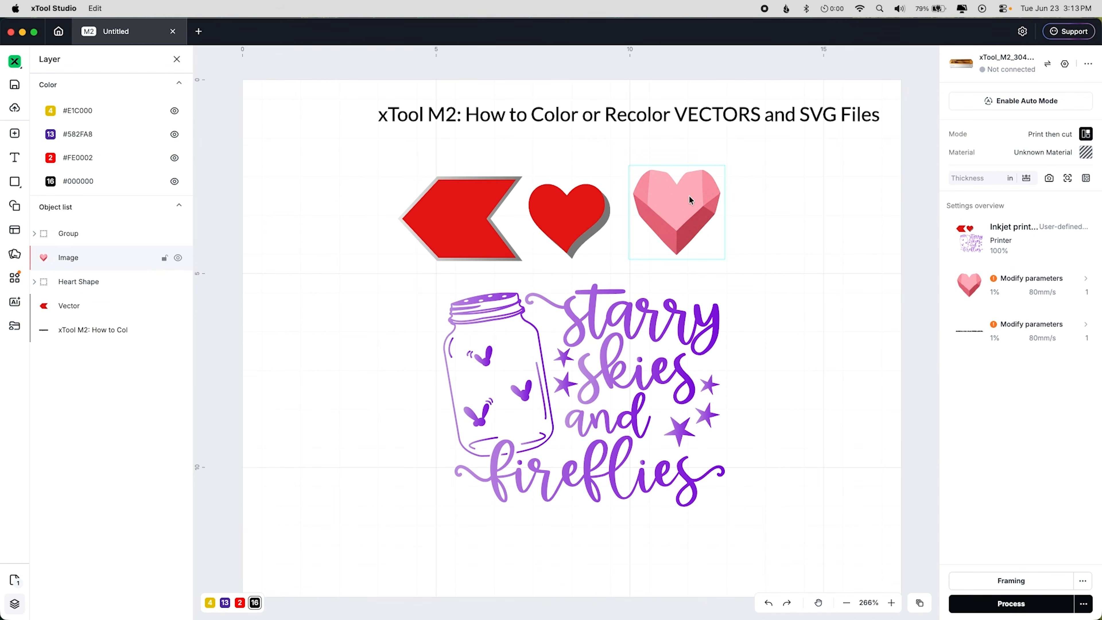
Step: Assign the pink gem heart image to the Printer processing module
left_click(668, 192)
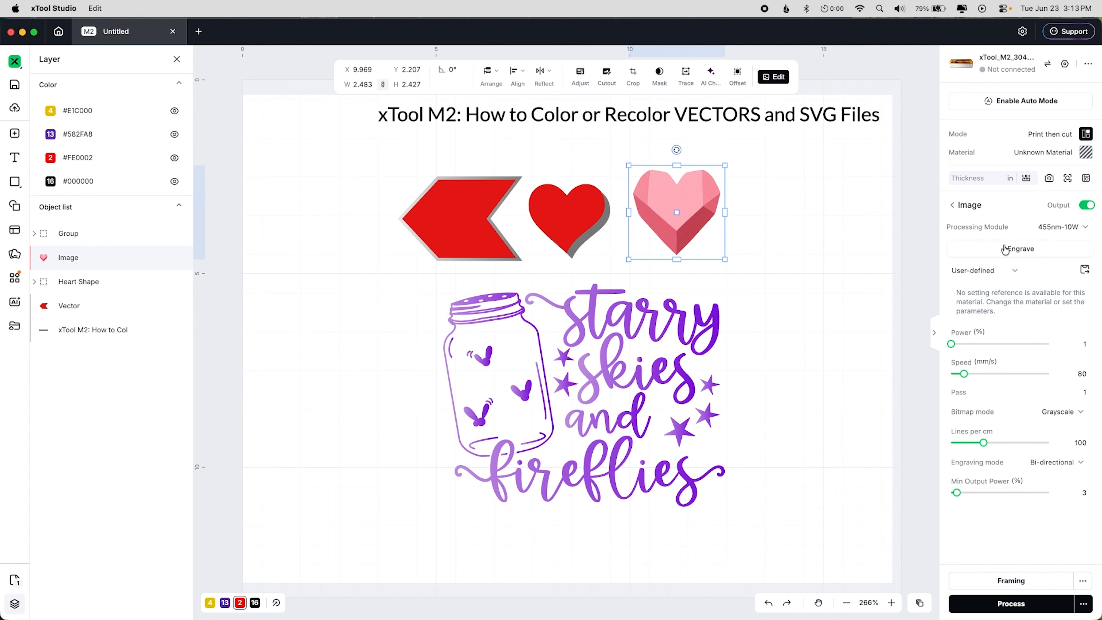
left_click(1063, 227)
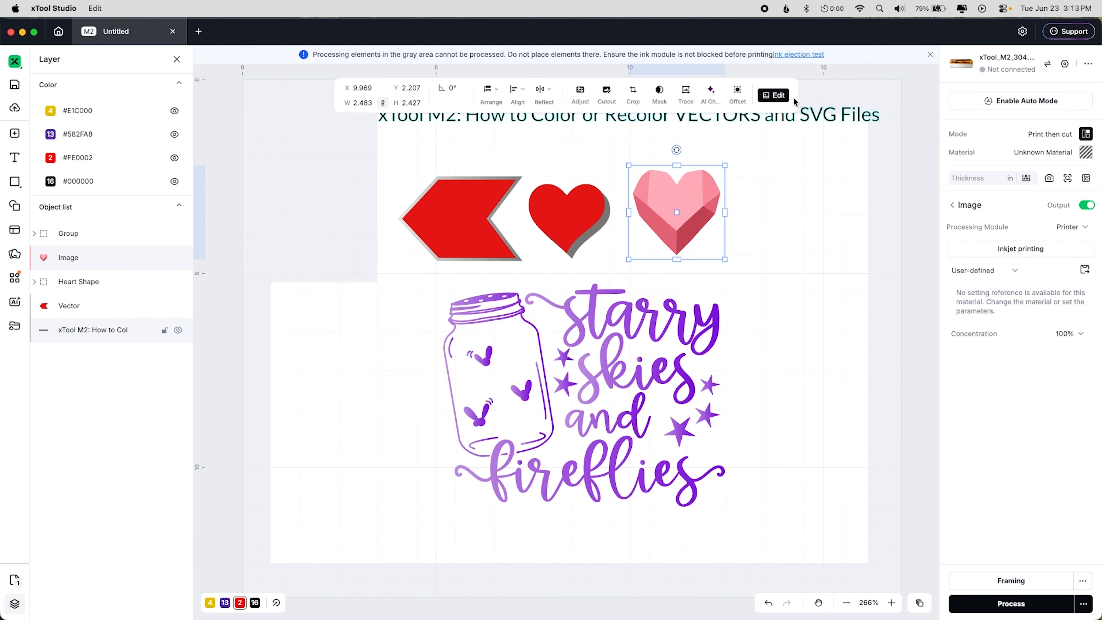
Step: Draw a square about 4.37 in wide beside the gem heart, assigned to the Printer and filled with red
key("r")
left_click_drag(736, 143, 906, 312)
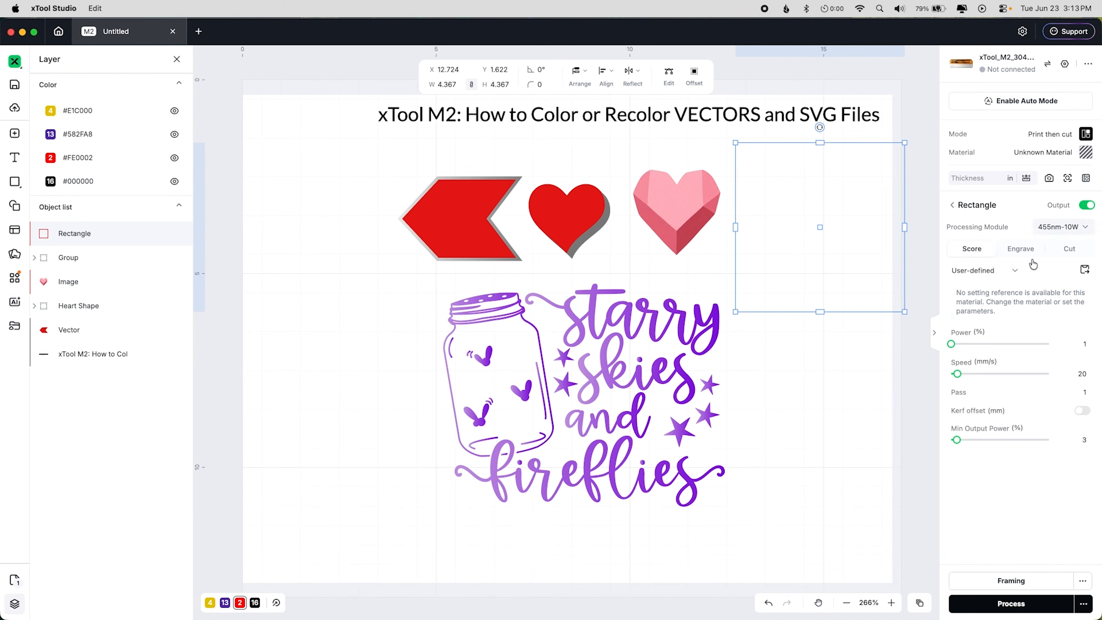
left_click(1055, 227)
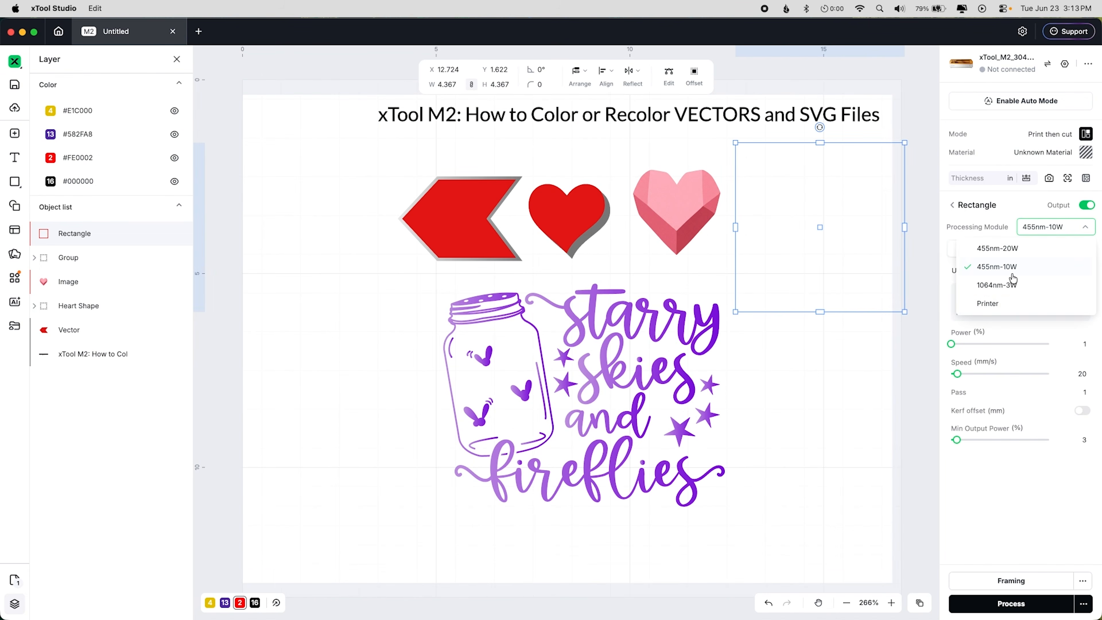
left_click(972, 304)
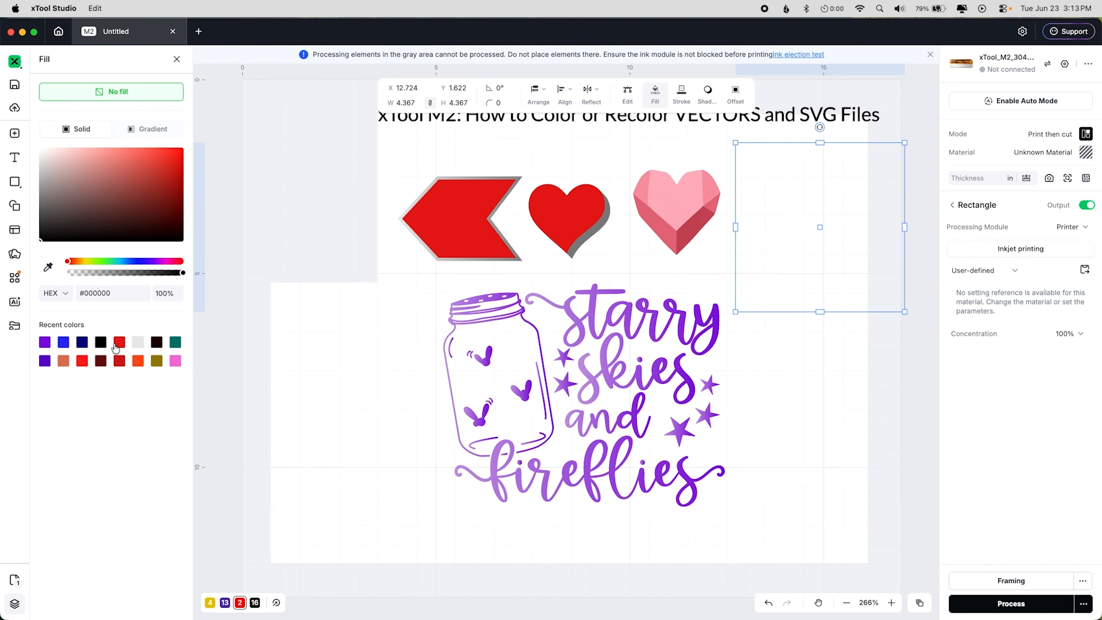
left_click(118, 343)
Step: Move the pink gem heart onto the red square and bring it to the front
left_click_drag(680, 199, 822, 197)
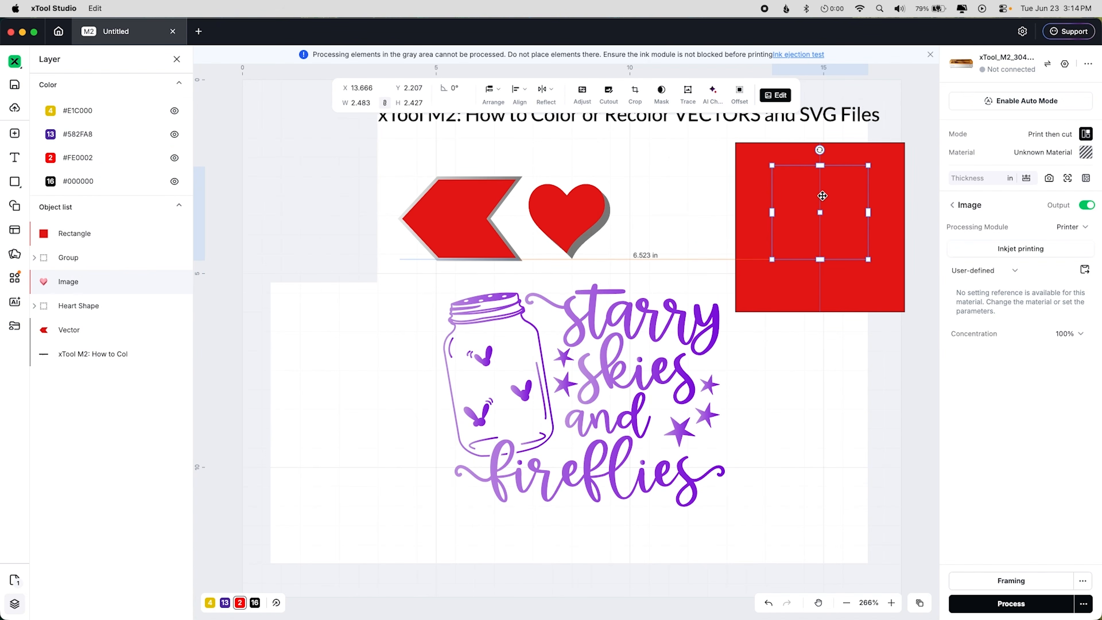
key("super+shift+bracketright")
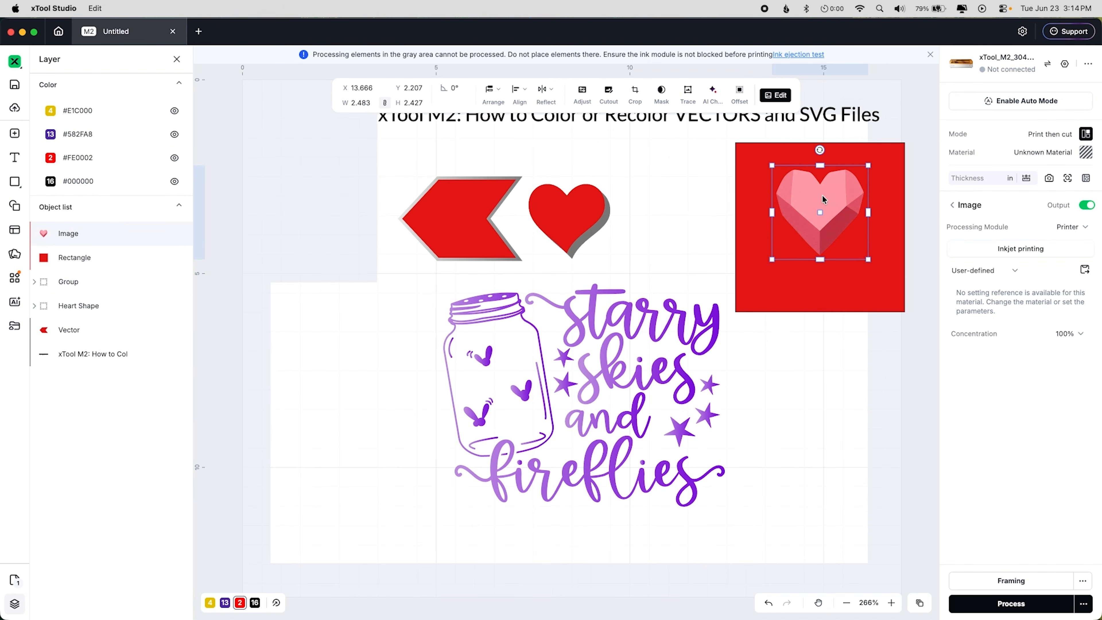
Step: Try to mask the gem heart with the red square behind it, and undo the mask
left_click(684, 139)
left_click_drag(685, 140, 889, 235)
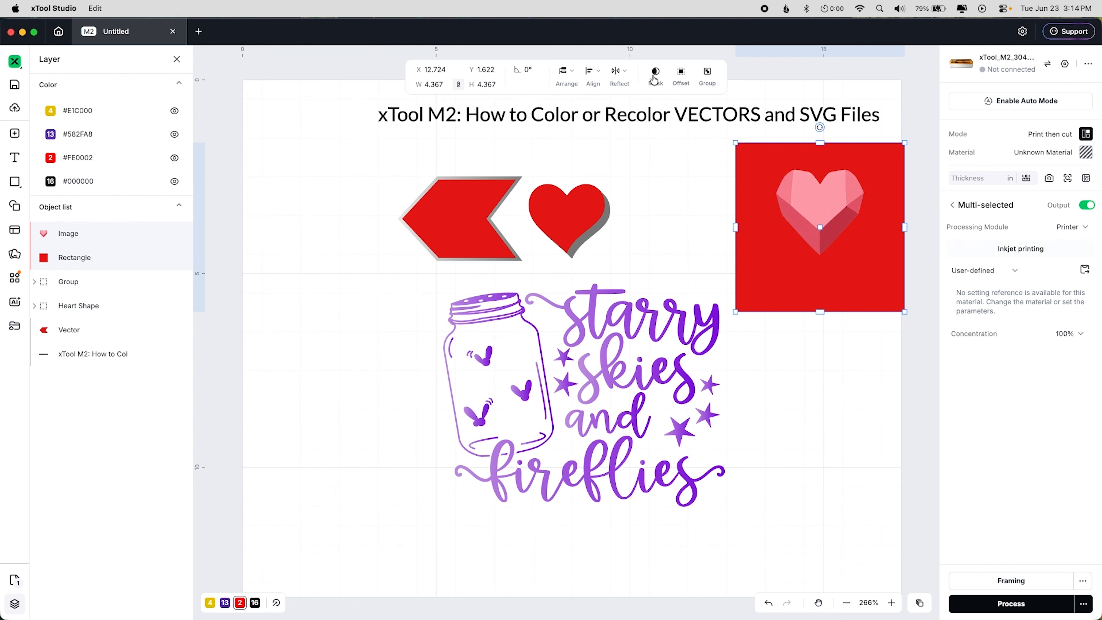
left_click(655, 93)
left_click(700, 77)
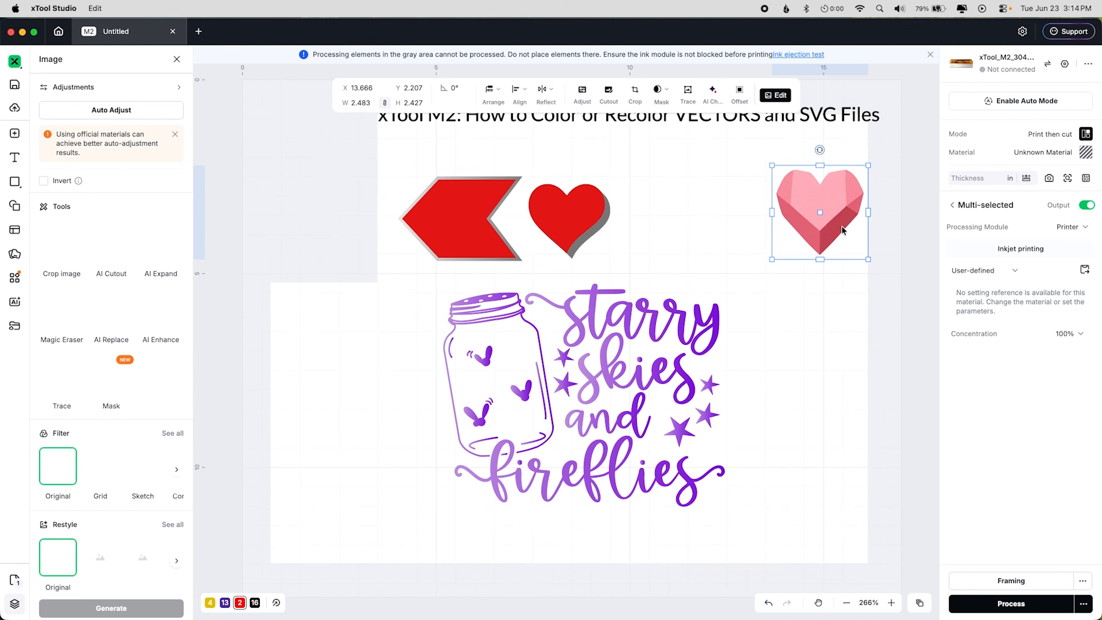
double_click(842, 227)
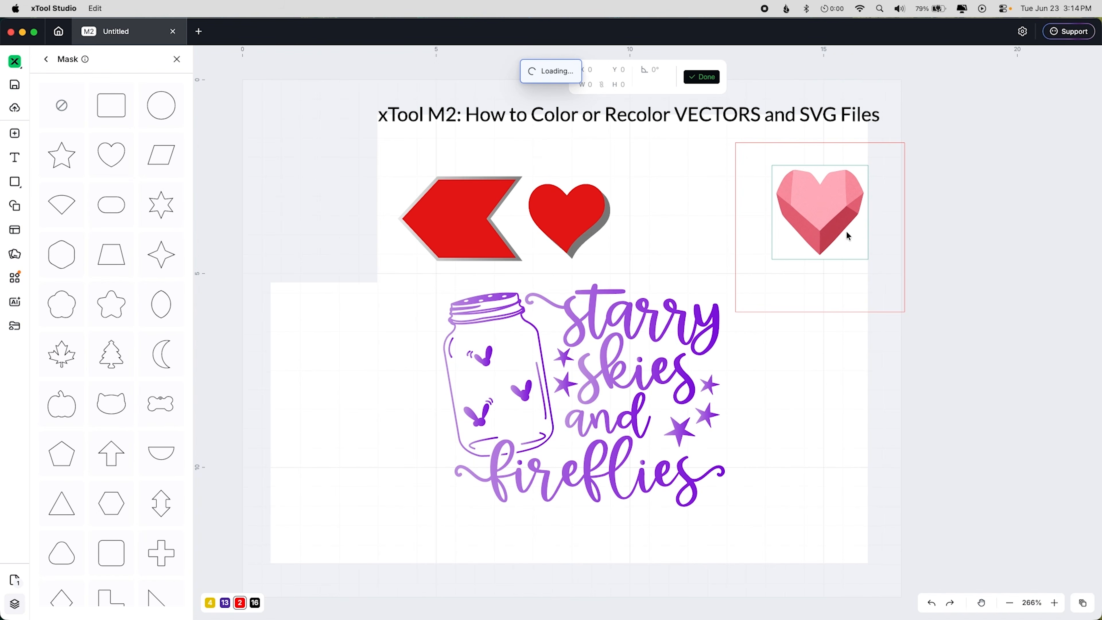
key("super+z")
Step: Bring the red square in front of the gem heart and mask the image with it
left_click(682, 158)
left_click(766, 158)
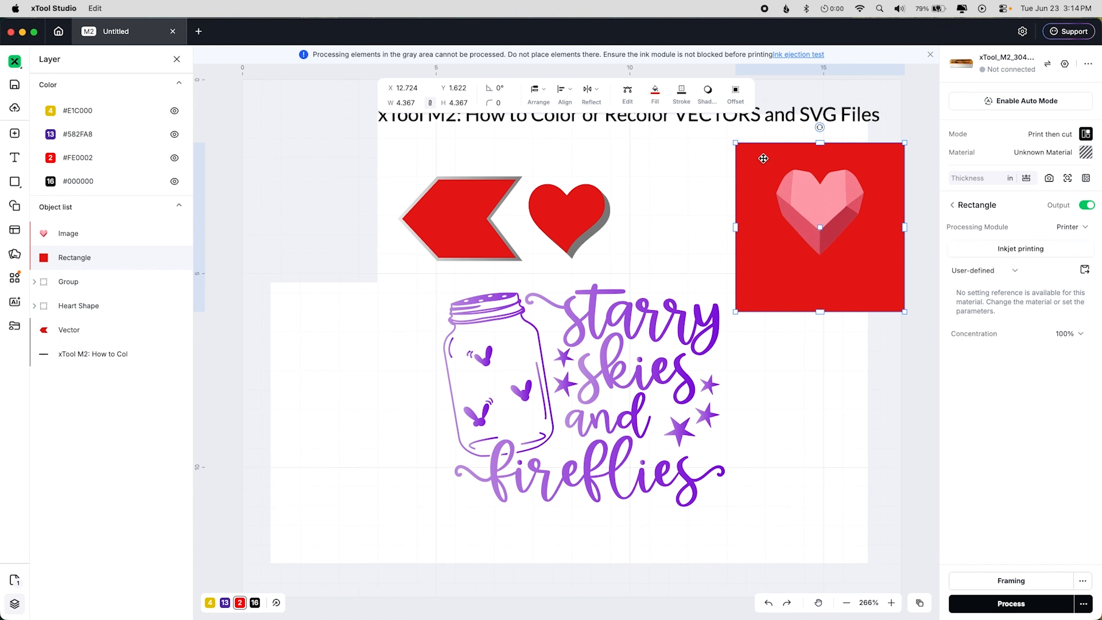
key("super+]")
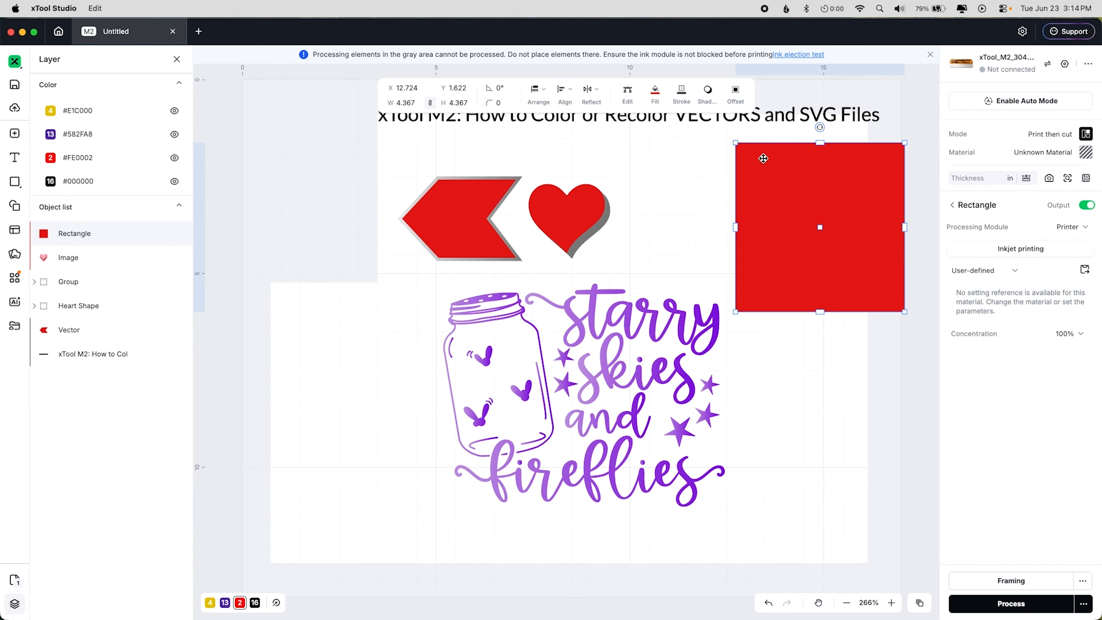
left_click(87, 237)
left_click_drag(86, 271, 59, 231)
left_click_drag(699, 160, 885, 258)
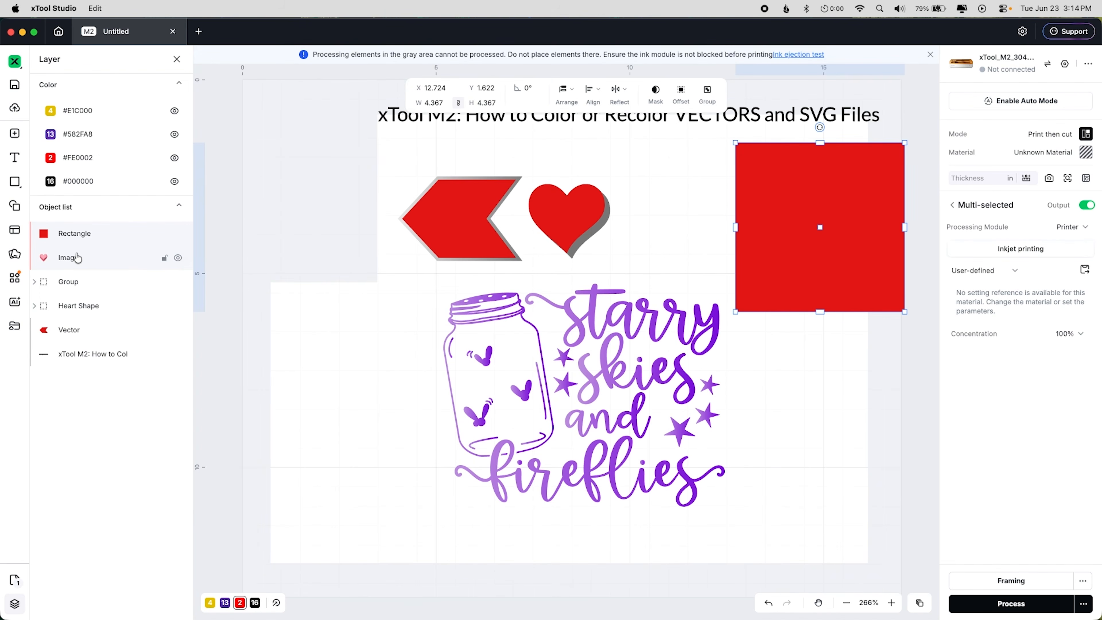
left_click(655, 92)
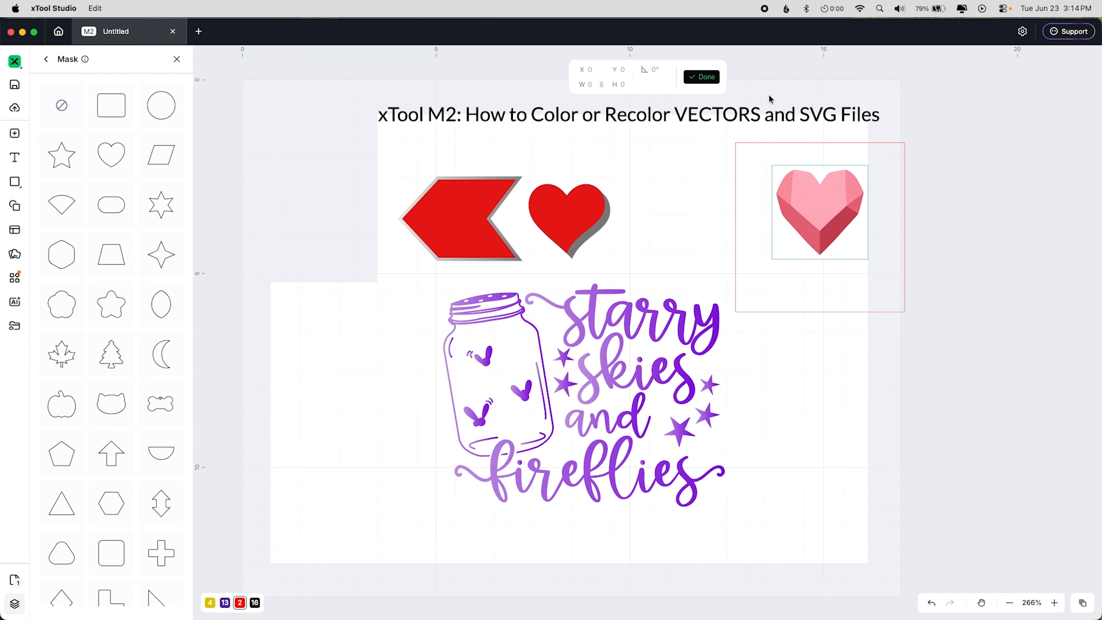
left_click(808, 409)
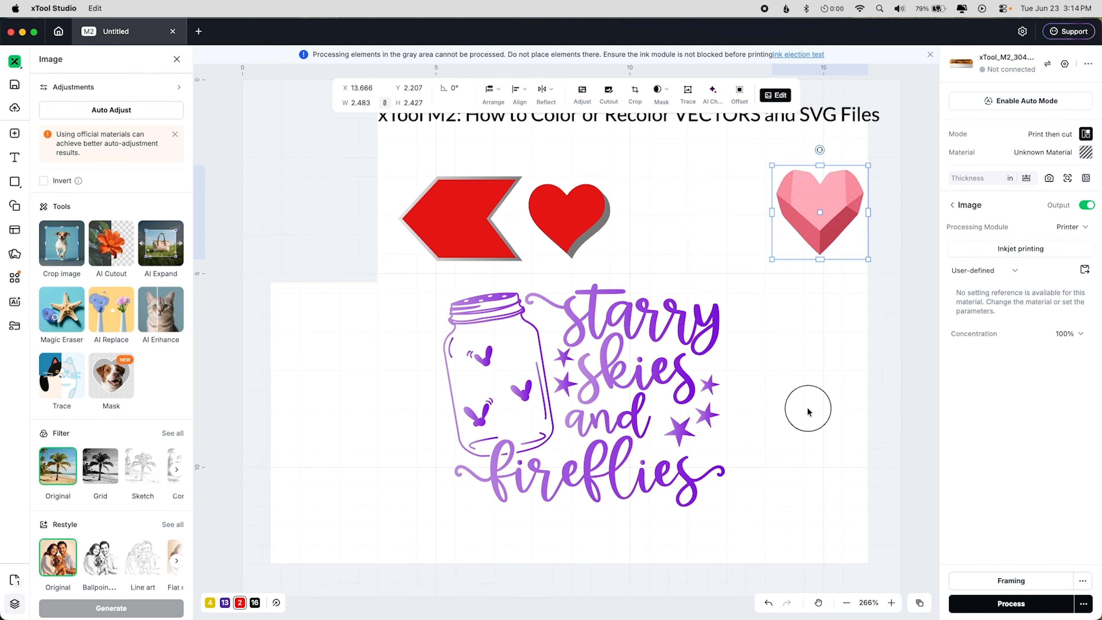
Step: Move the masked gem heart back beside the red heart at about X 10.04, Y 2.37 in and clear the selection
left_click(807, 407)
left_click_drag(816, 212, 679, 212)
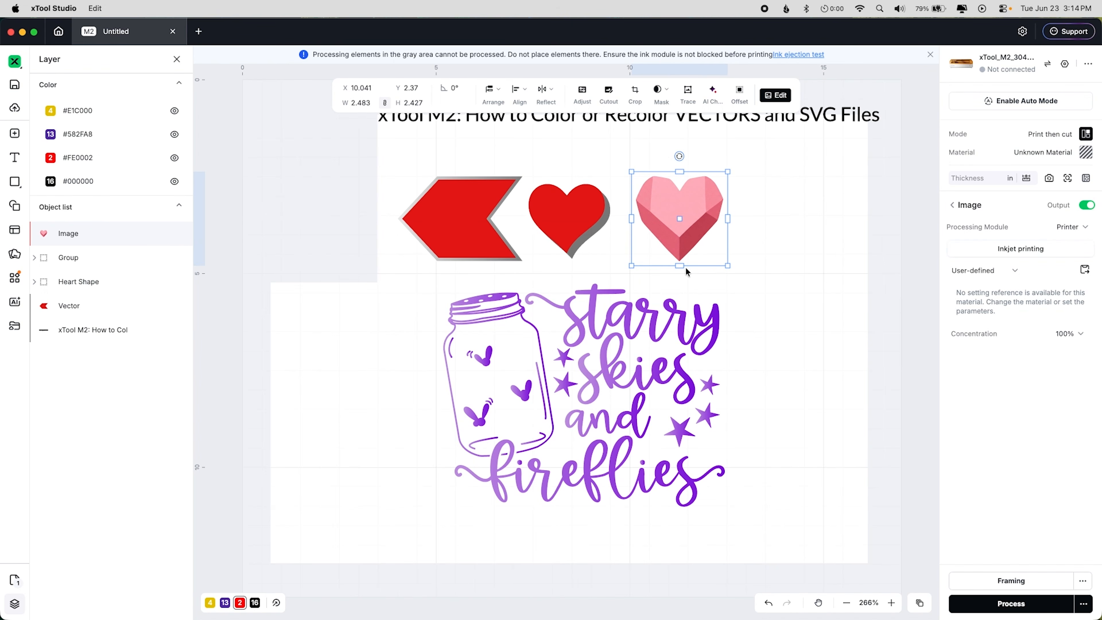
left_click(823, 316)
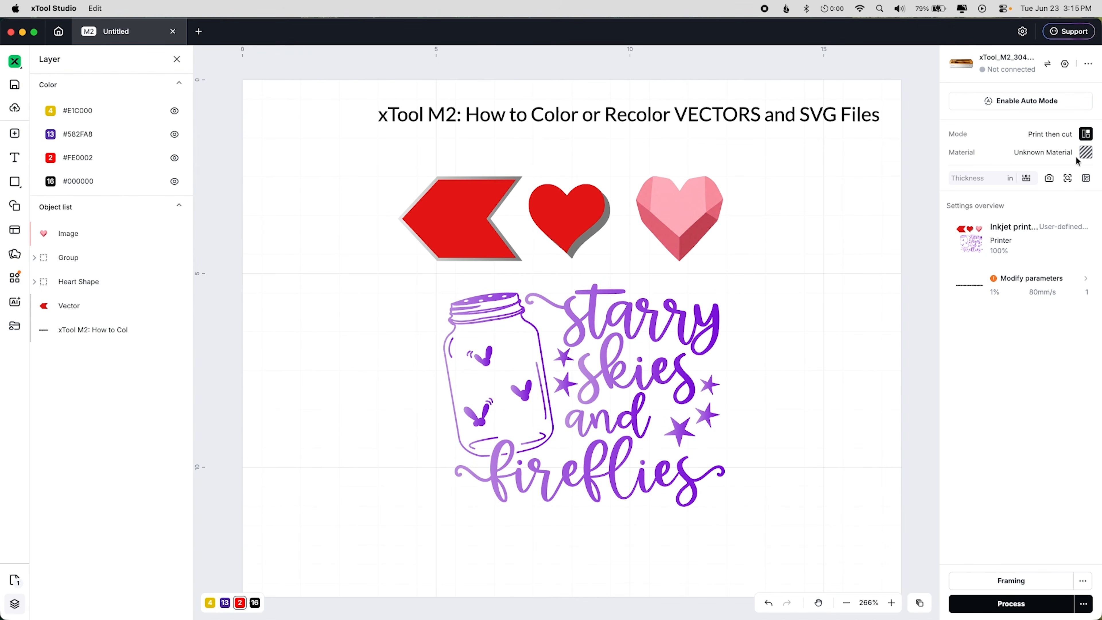
Step: Review the processing modes with Print then cut chosen, and check the red arrow's processing module options
left_click(1055, 136)
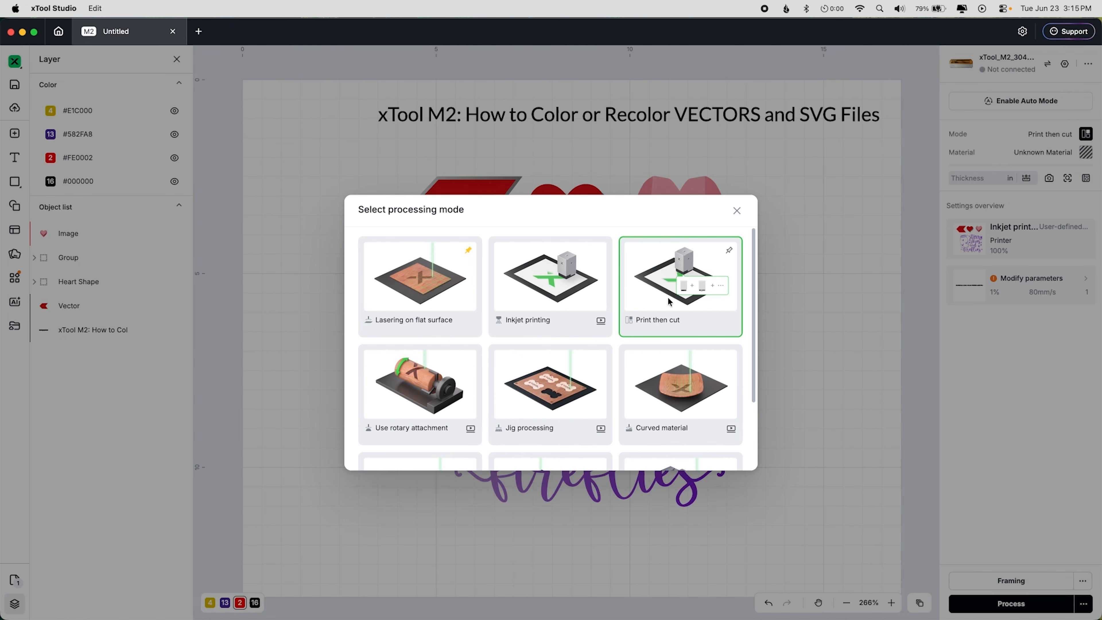
left_click(717, 287)
left_click(480, 215)
left_click(1067, 228)
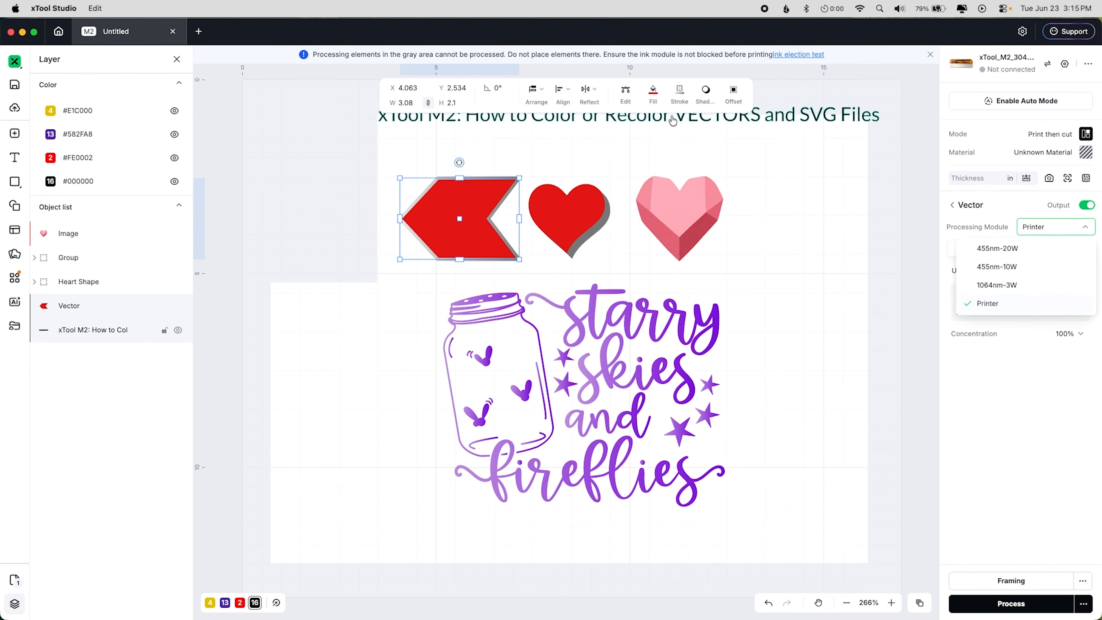
left_click(811, 173)
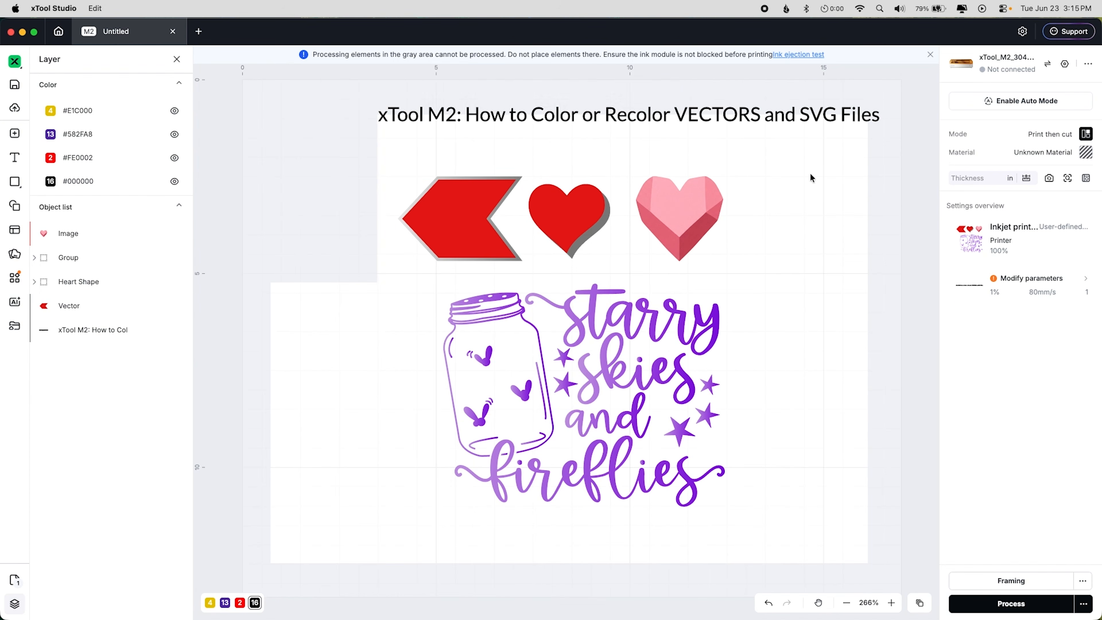